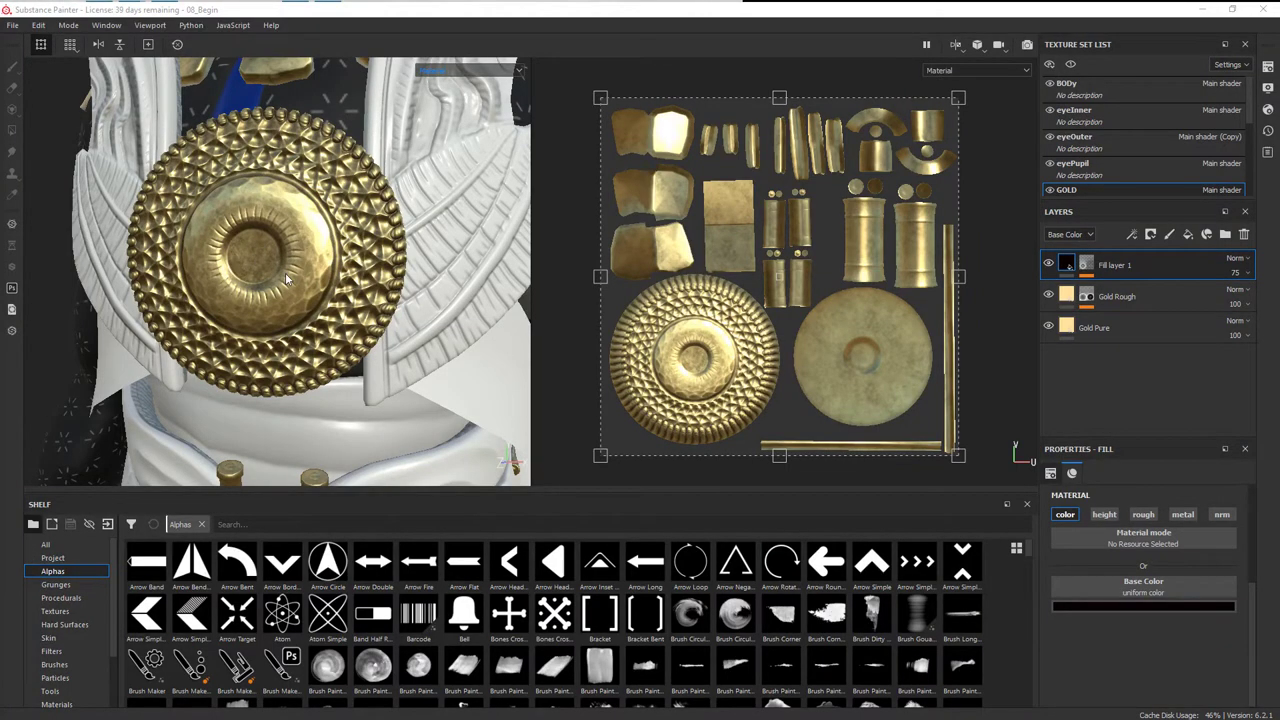
# Add a new paint layer above Fill layer 1 in the GOLD texture set.
pyautogui.scroll(5, 280, 272)
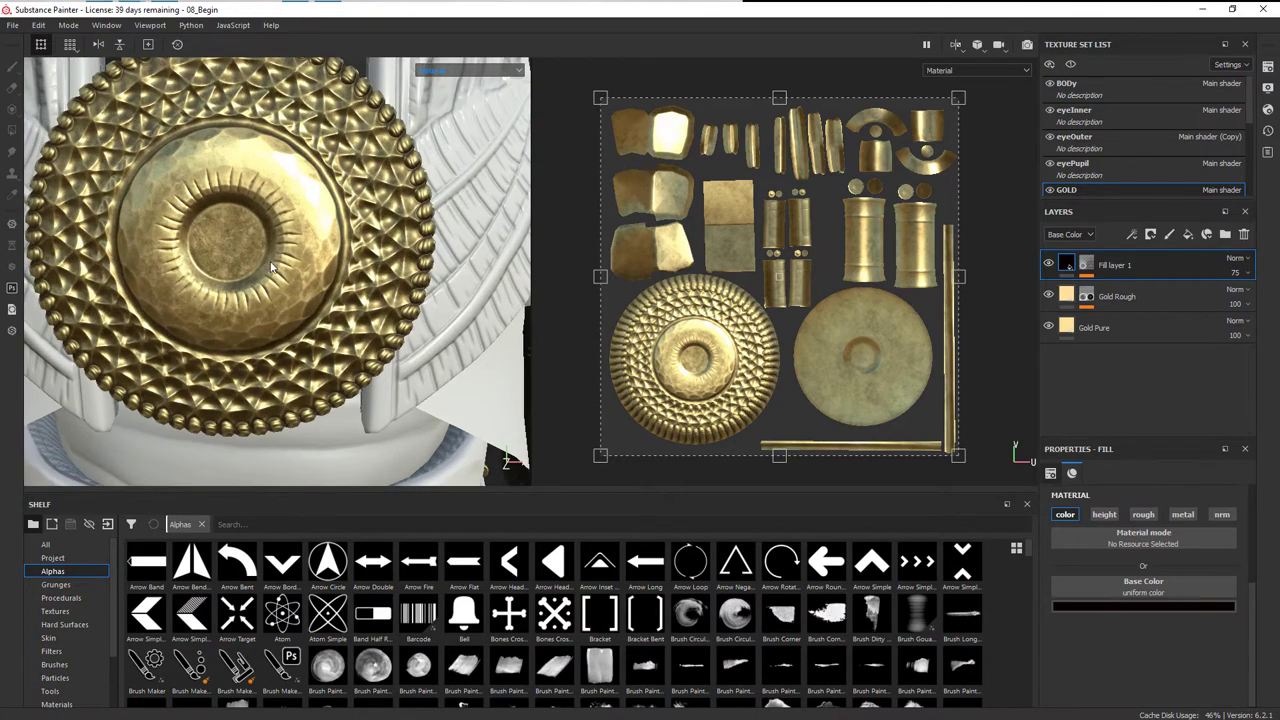
pyautogui.keyDown('alt'); pyautogui.moveTo(271, 267); pyautogui.dragTo(372, 311); pyautogui.keyUp('alt')
pyautogui.scroll(1, 372, 311)
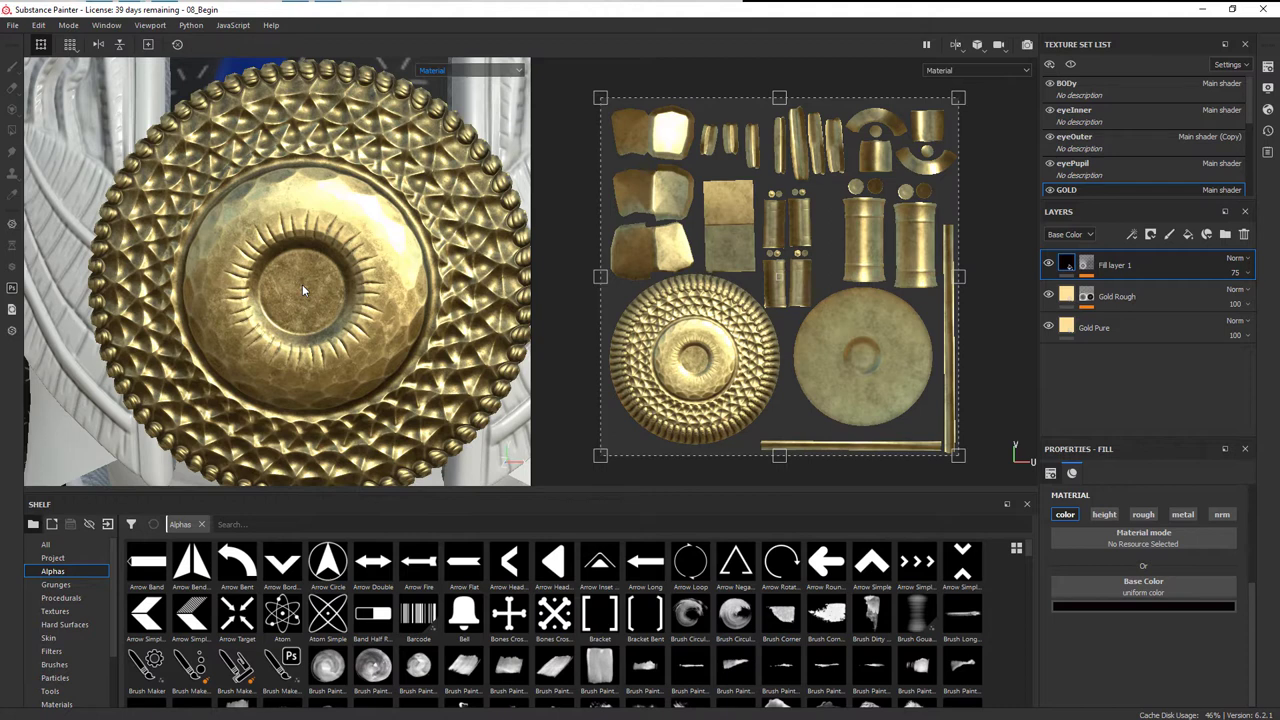
pyautogui.click(1169, 236)
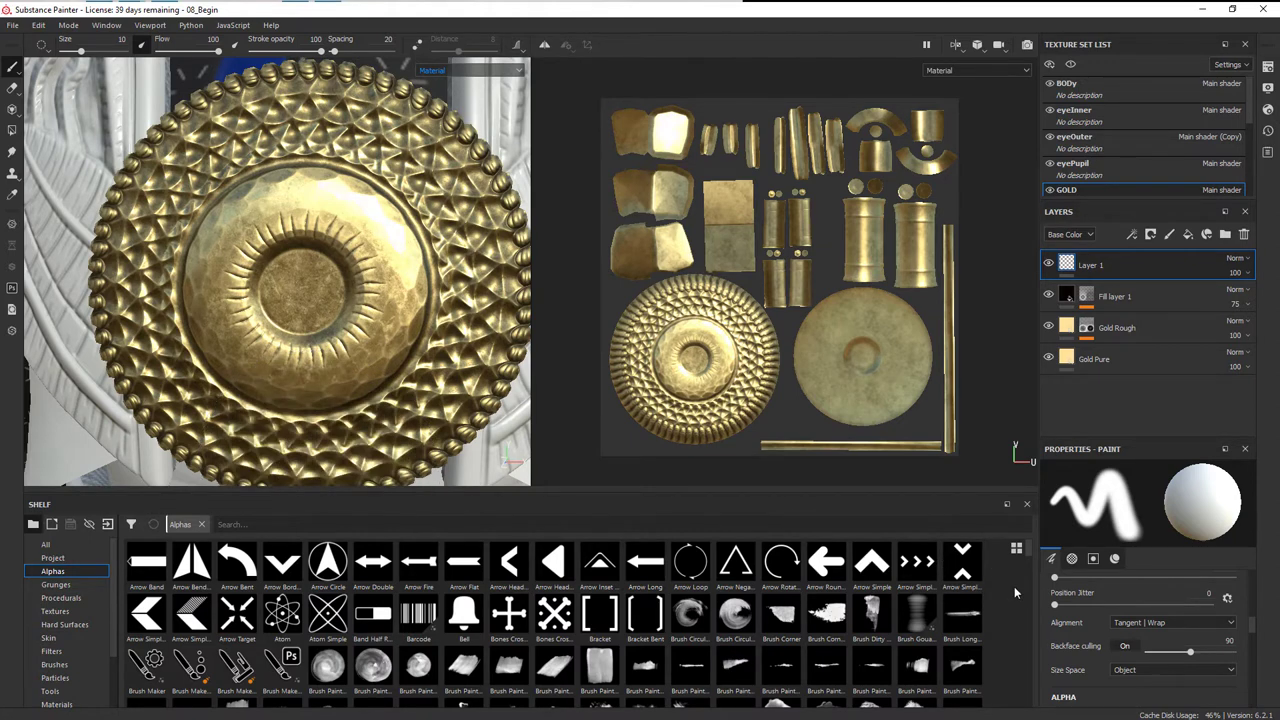
# Choose the Circular Triangle alpha for the paint brush.
pyautogui.scroll(-4, 1014, 590)
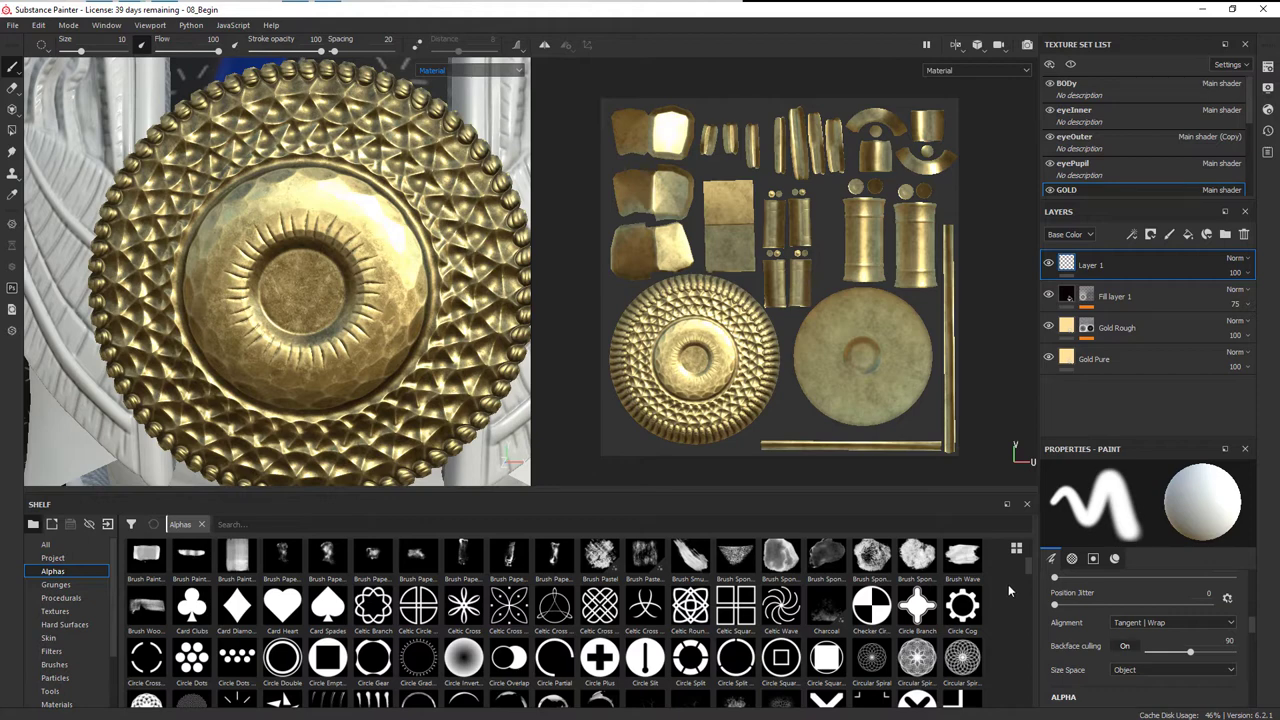
pyautogui.scroll(-3, 1010, 584)
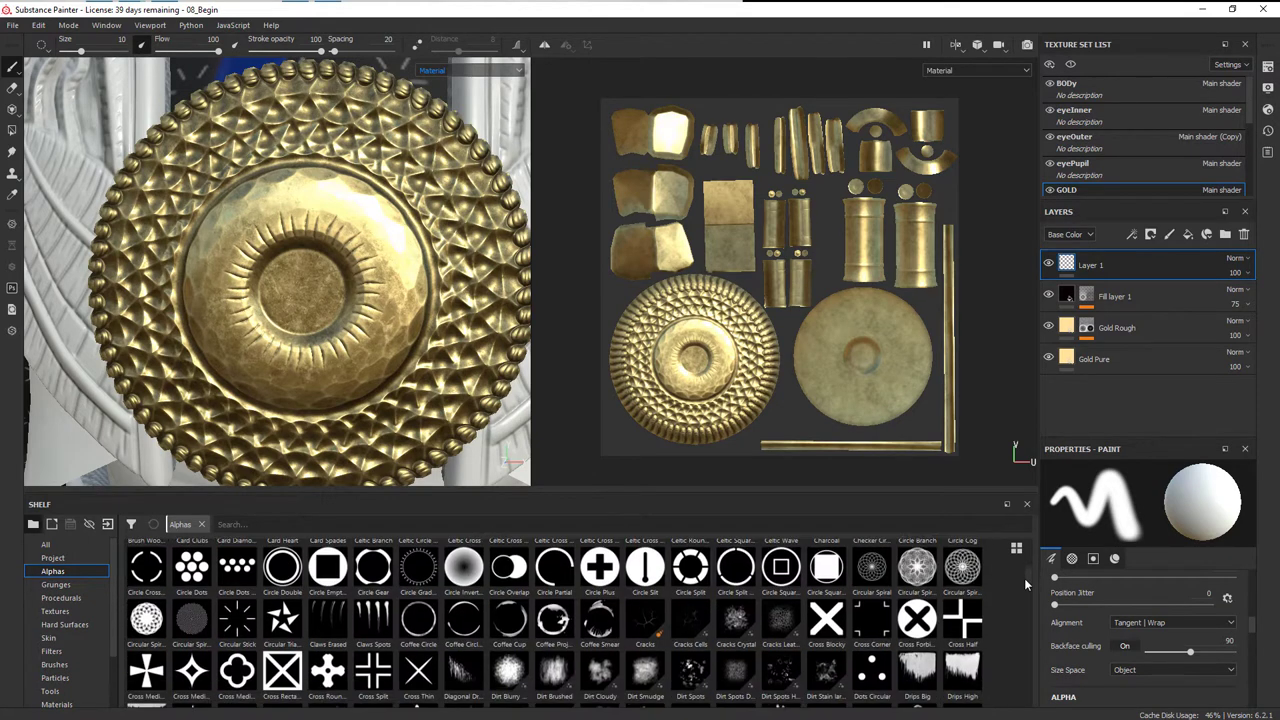
pyautogui.moveTo(281, 580)
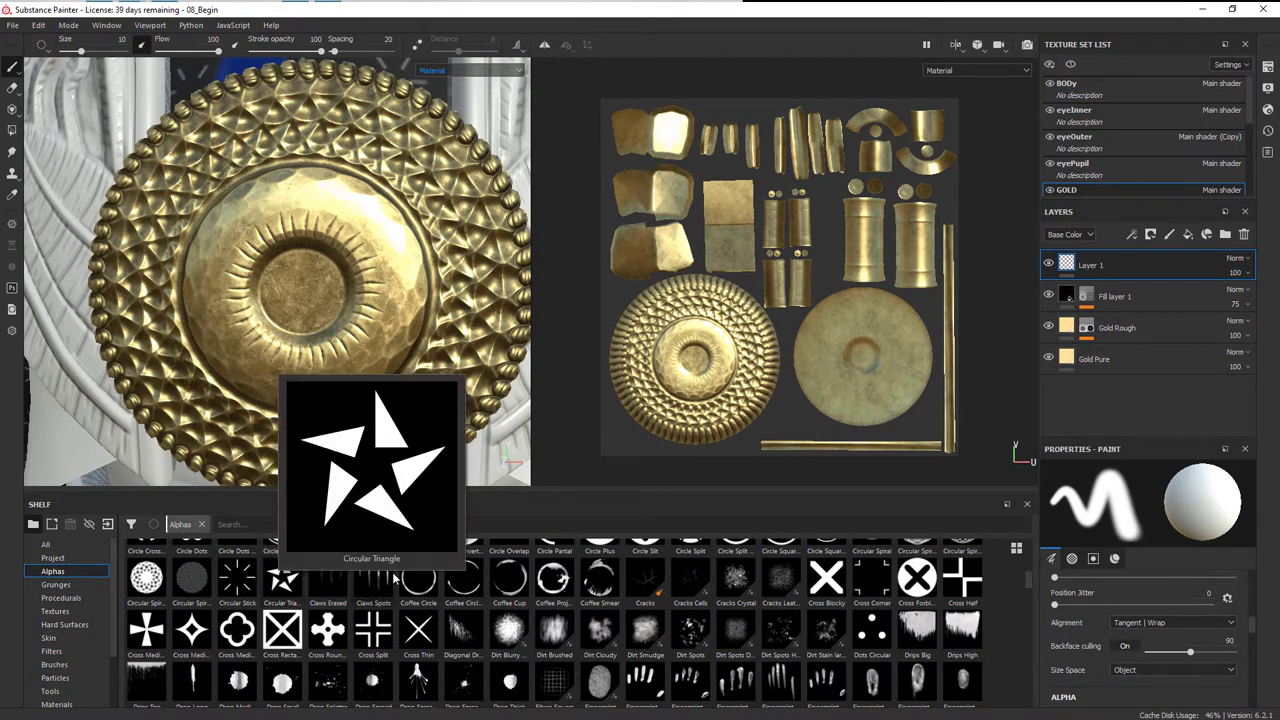
pyautogui.click(283, 580)
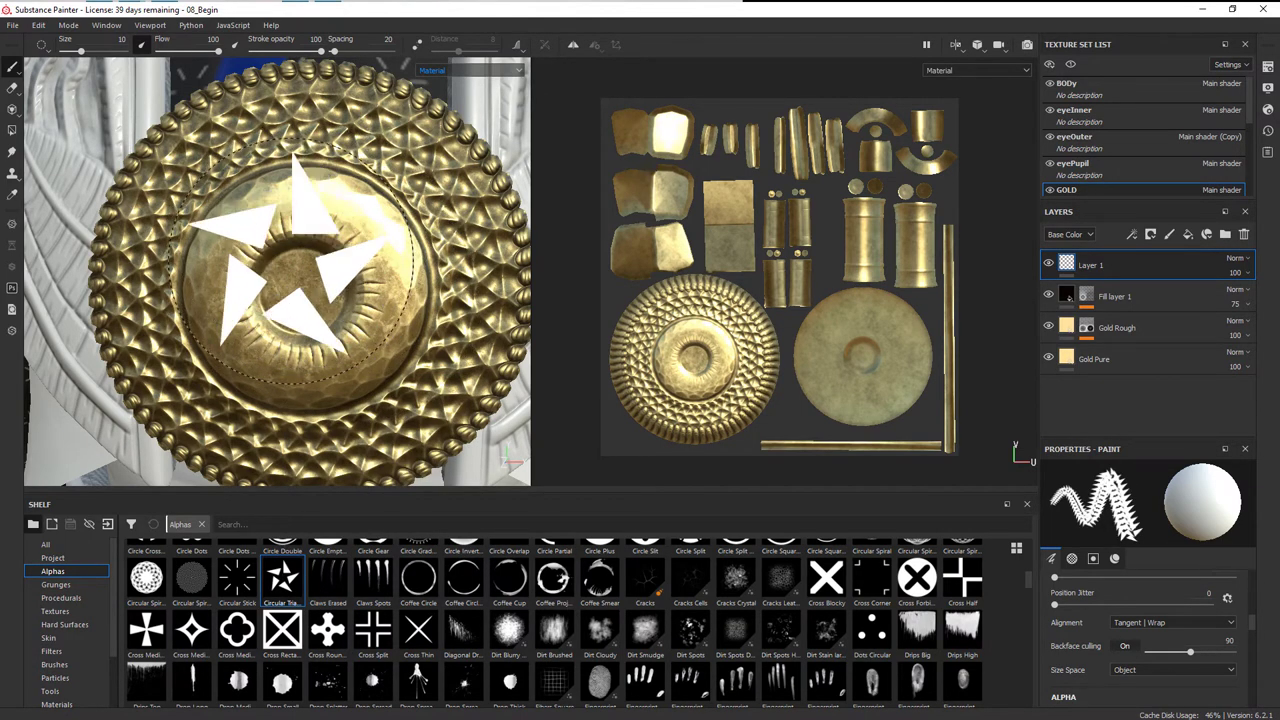
# Set the brush material's base color to a deep red with R 0.598, G 0 and B 0.
pyautogui.rightClick(316, 277)
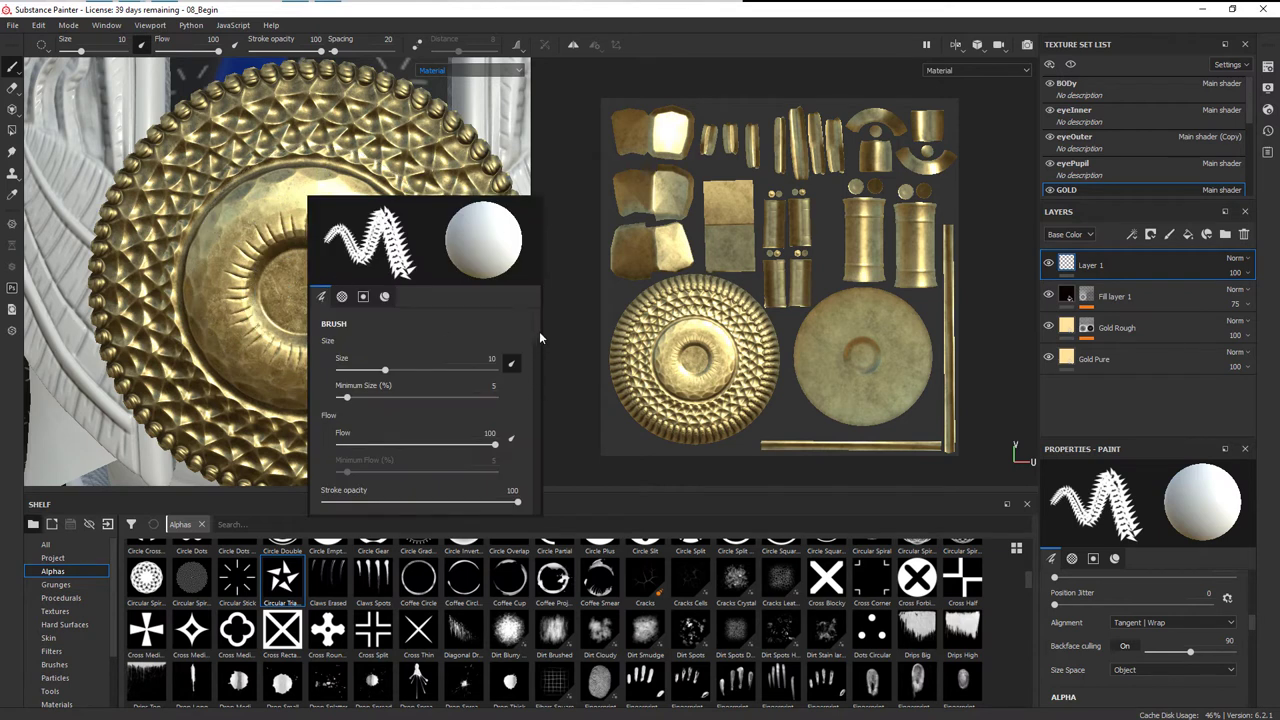
pyautogui.scroll(-10, 539, 331)
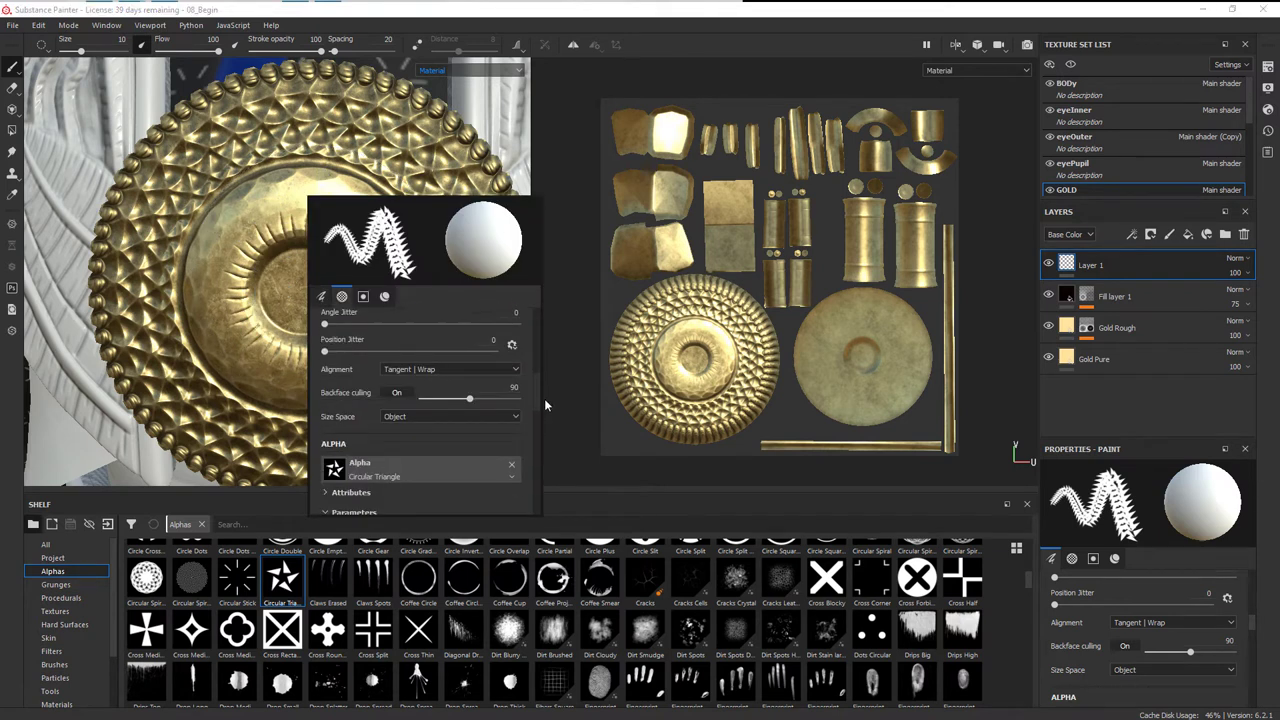
pyautogui.scroll(-1, 544, 398)
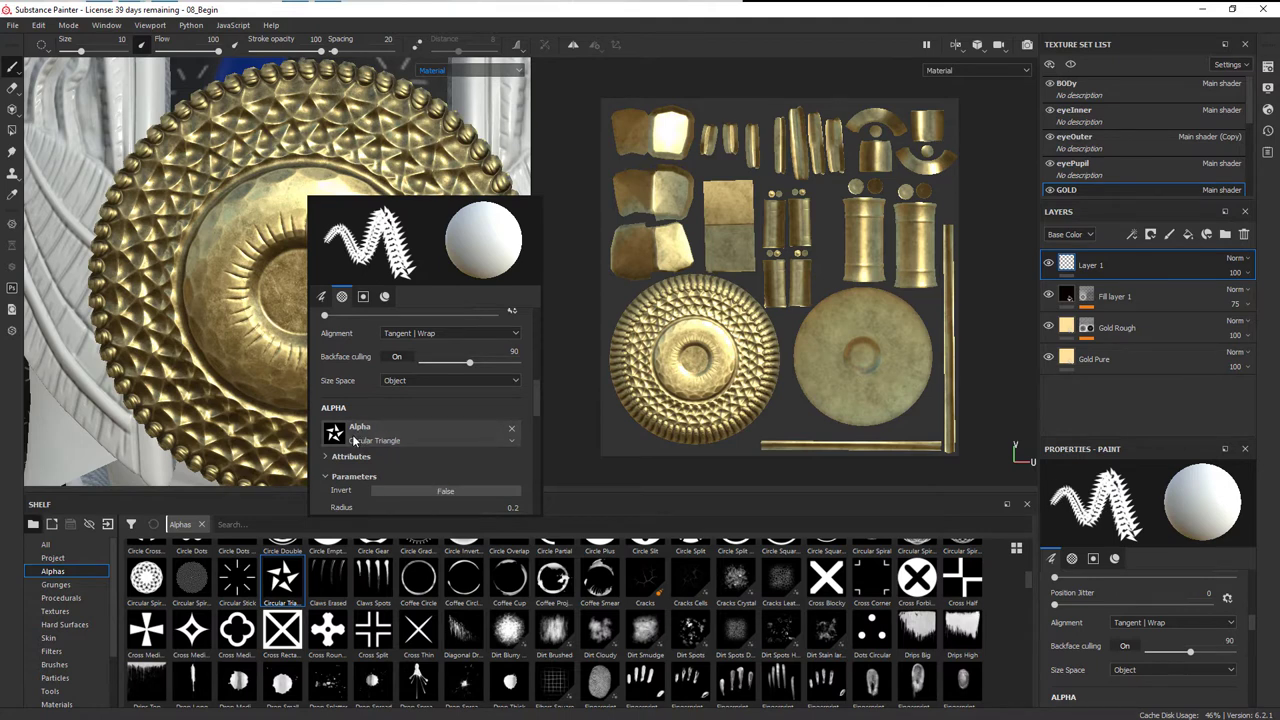
pyautogui.scroll(-4, 538, 422)
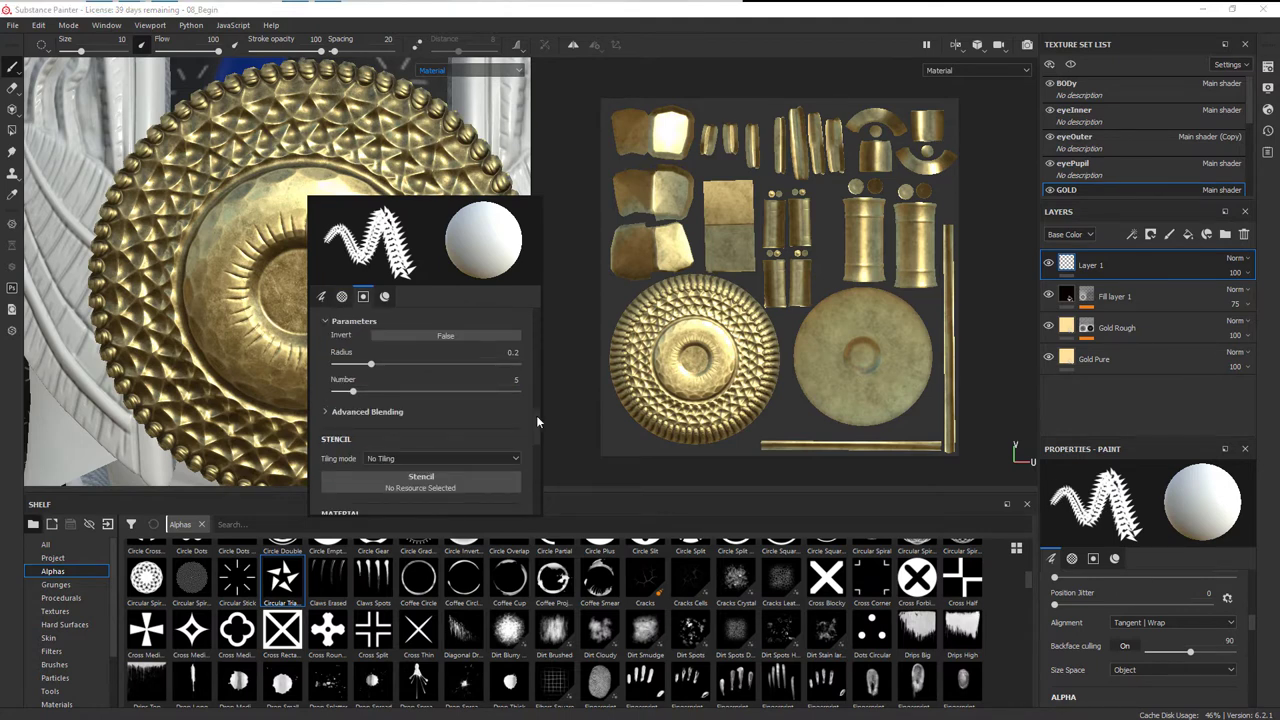
pyautogui.moveTo(536, 415); pyautogui.dragTo(536, 446)
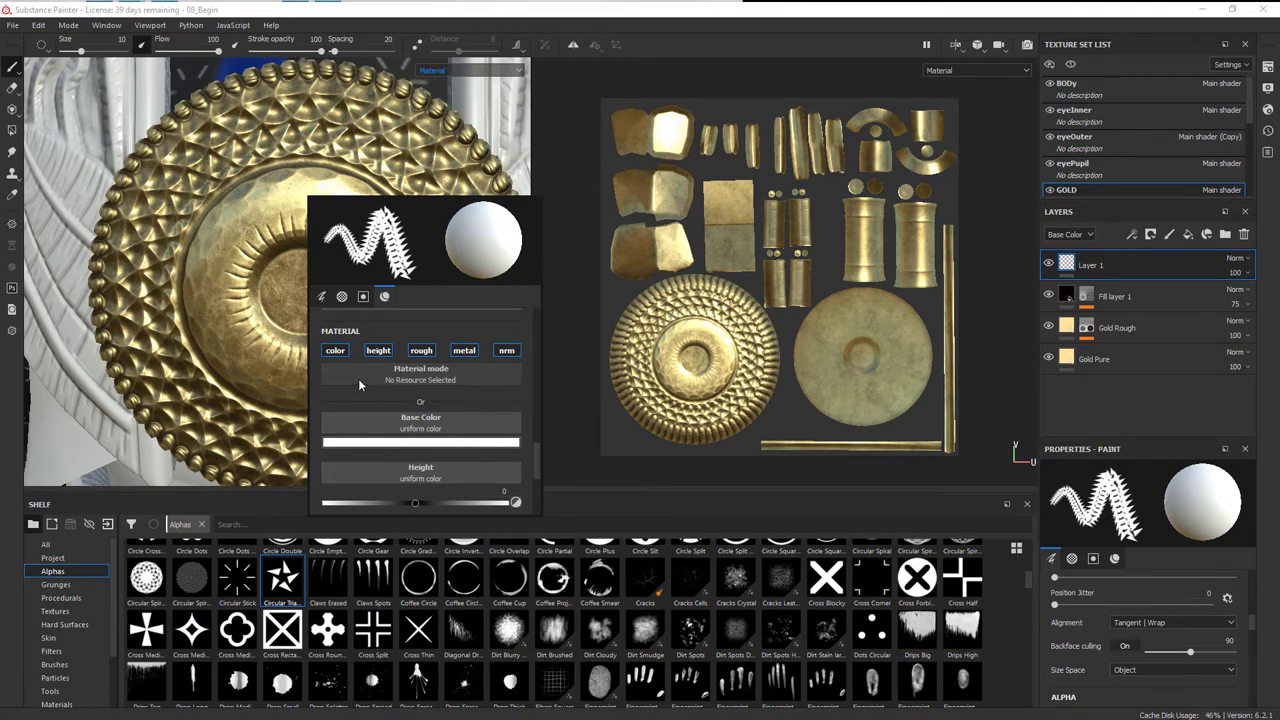
pyautogui.click(430, 446)
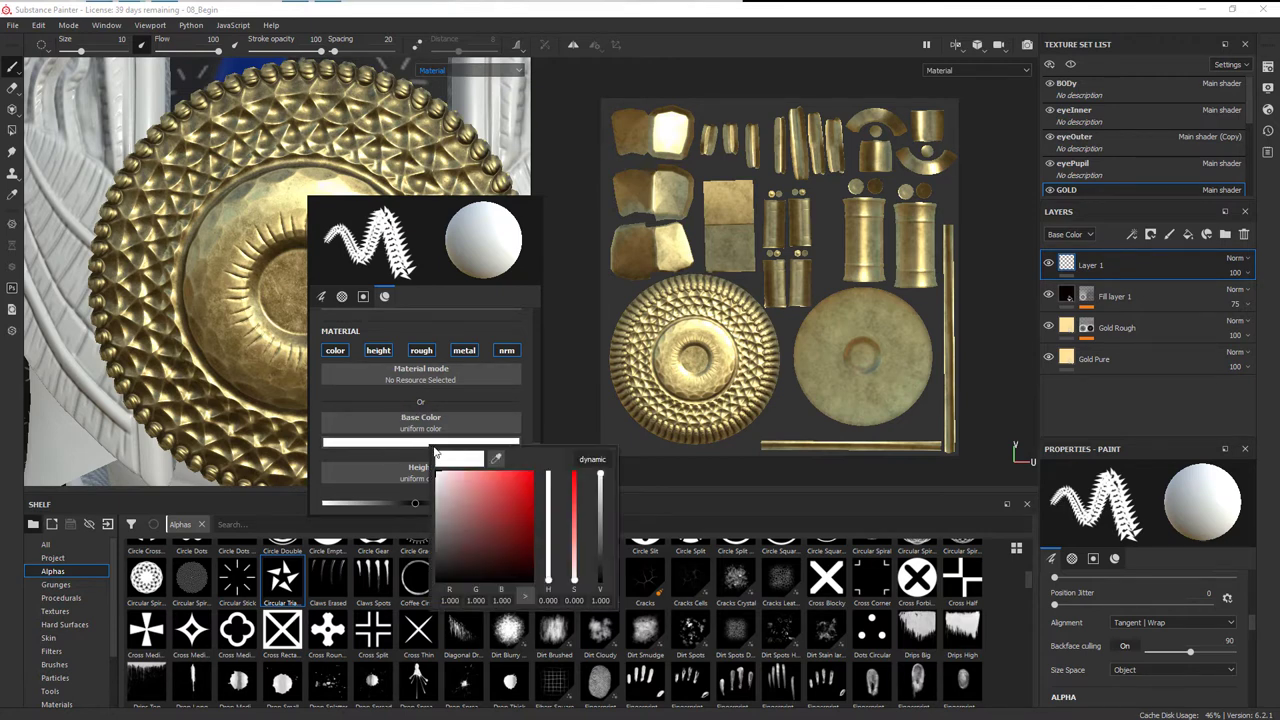
pyautogui.moveTo(506, 495); pyautogui.dragTo(549, 499)
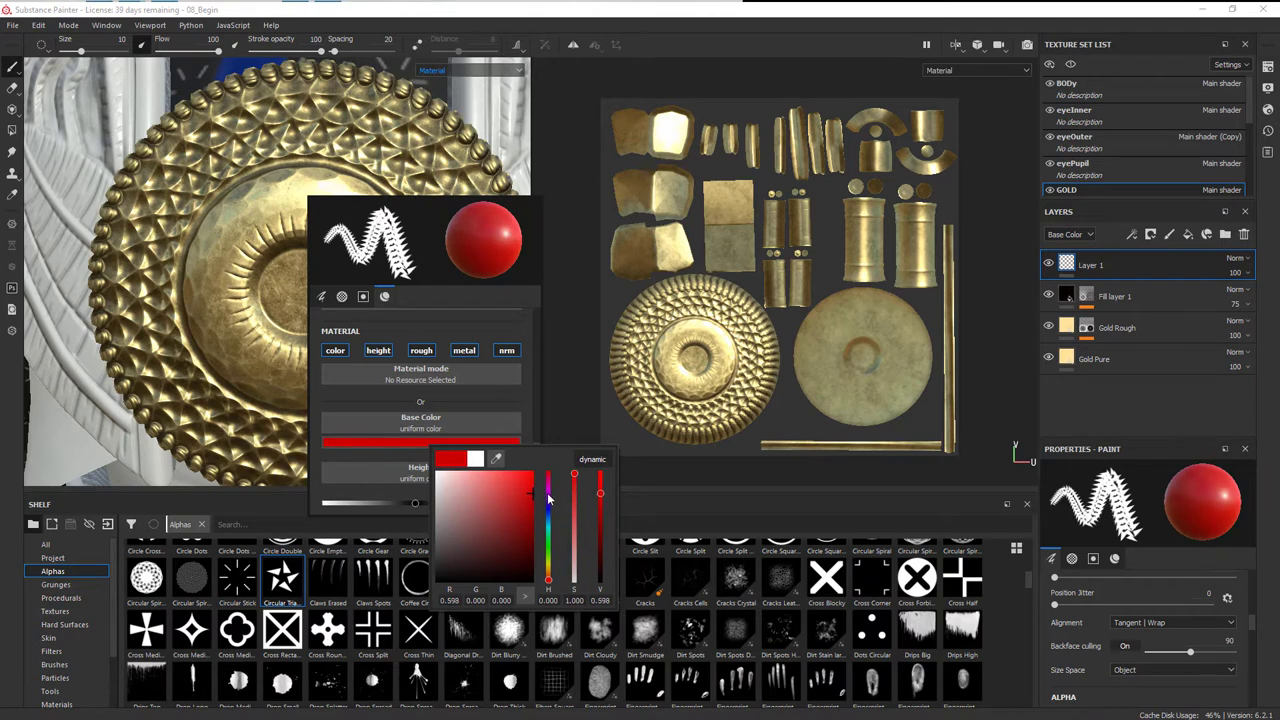
pyautogui.click(389, 324)
# Set the brush material's height to about -0.10 and its roughness to about 0.28.
pyautogui.scroll(-1, 469, 440)
pyautogui.click(414, 460)
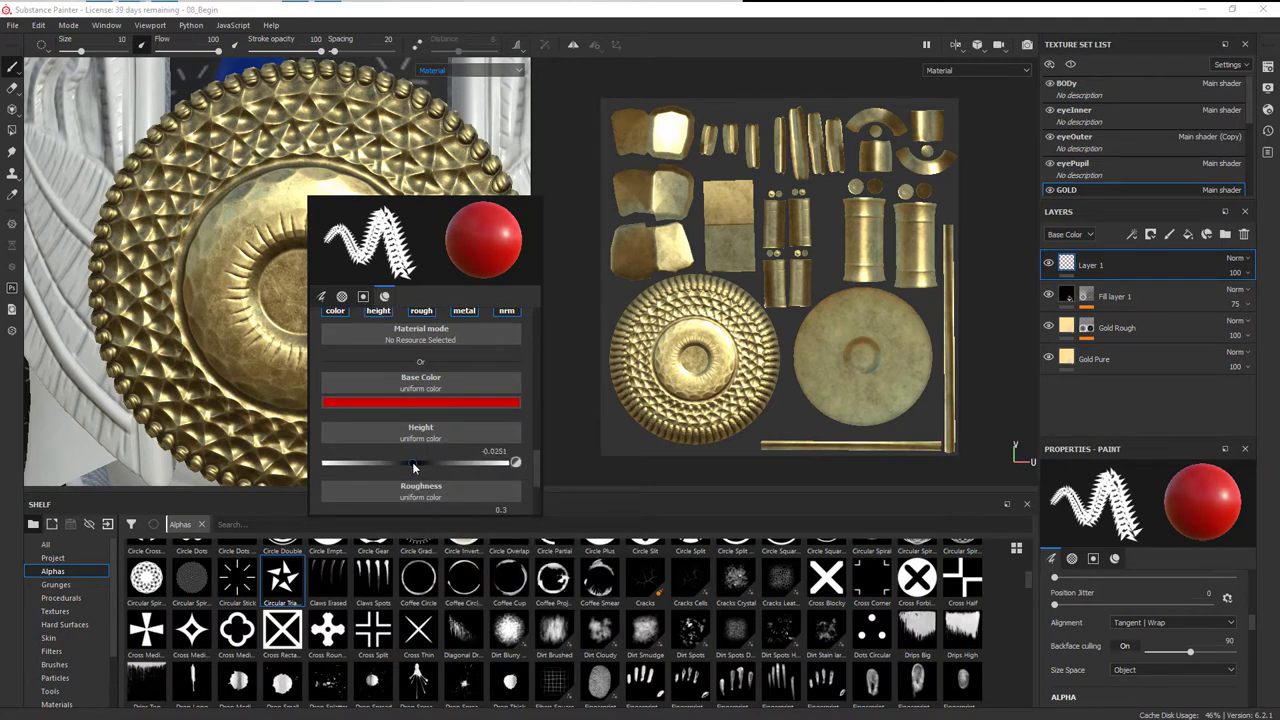
pyautogui.moveTo(410, 466); pyautogui.dragTo(406, 468)
pyautogui.moveTo(537, 450); pyautogui.dragTo(536, 470)
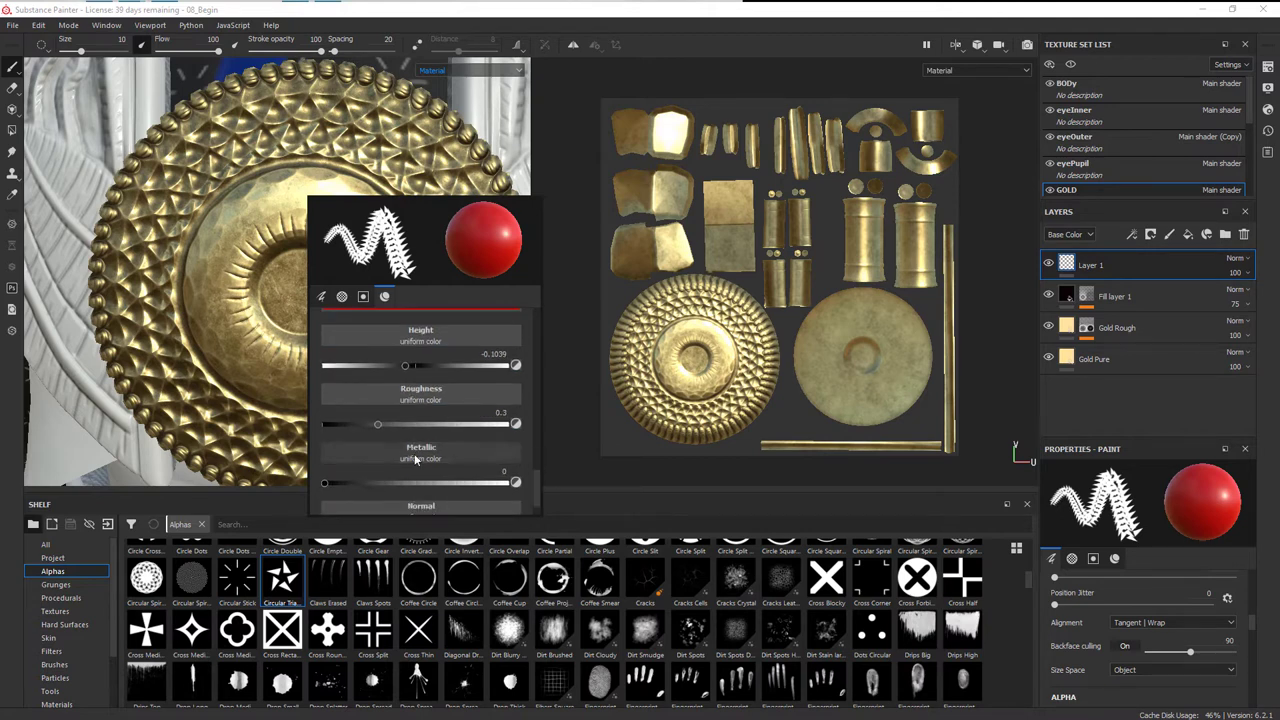
pyautogui.moveTo(380, 423); pyautogui.dragTo(396, 426)
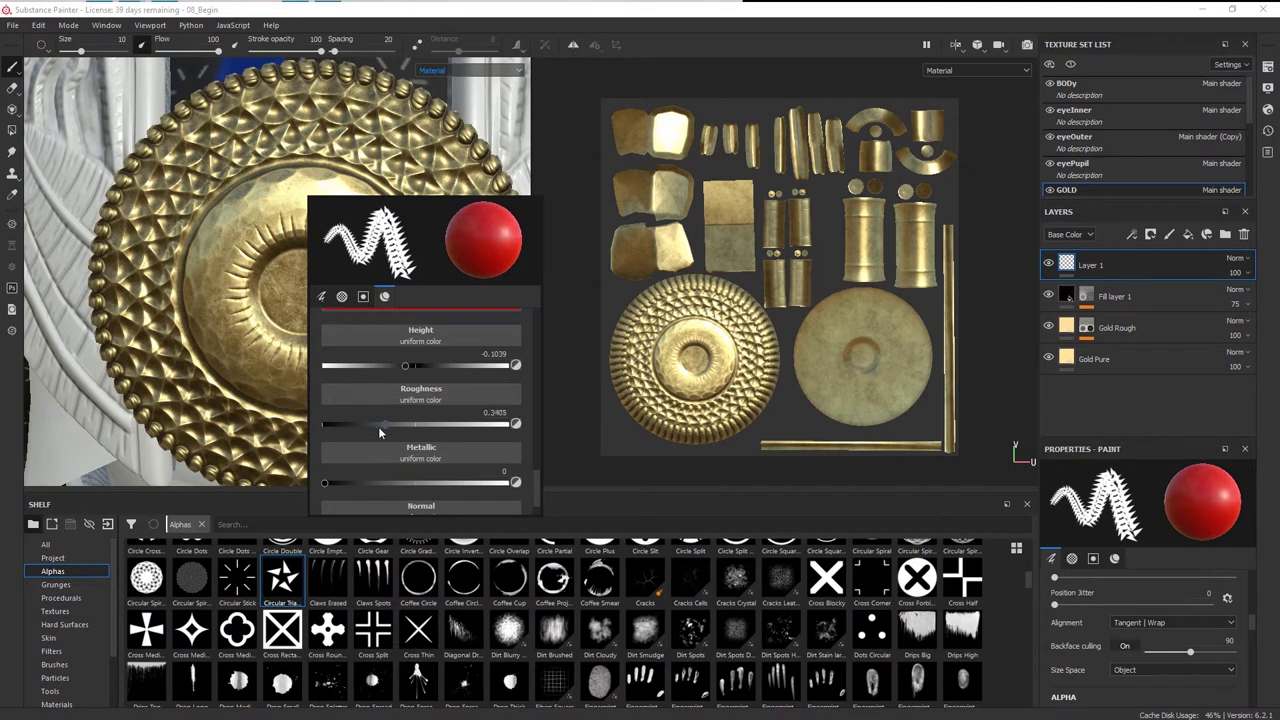
pyautogui.moveTo(379, 428); pyautogui.dragTo(375, 429)
pyautogui.moveTo(536, 482); pyautogui.dragTo(549, 302)
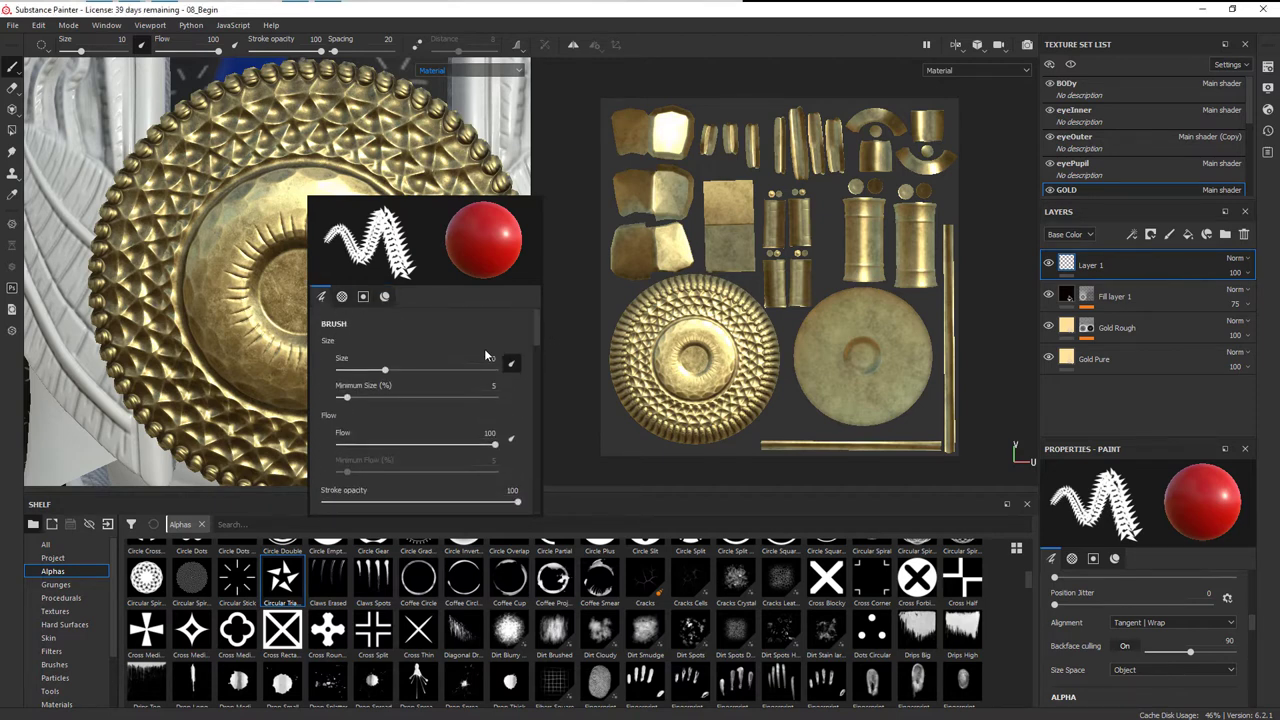
pyautogui.click(287, 296)
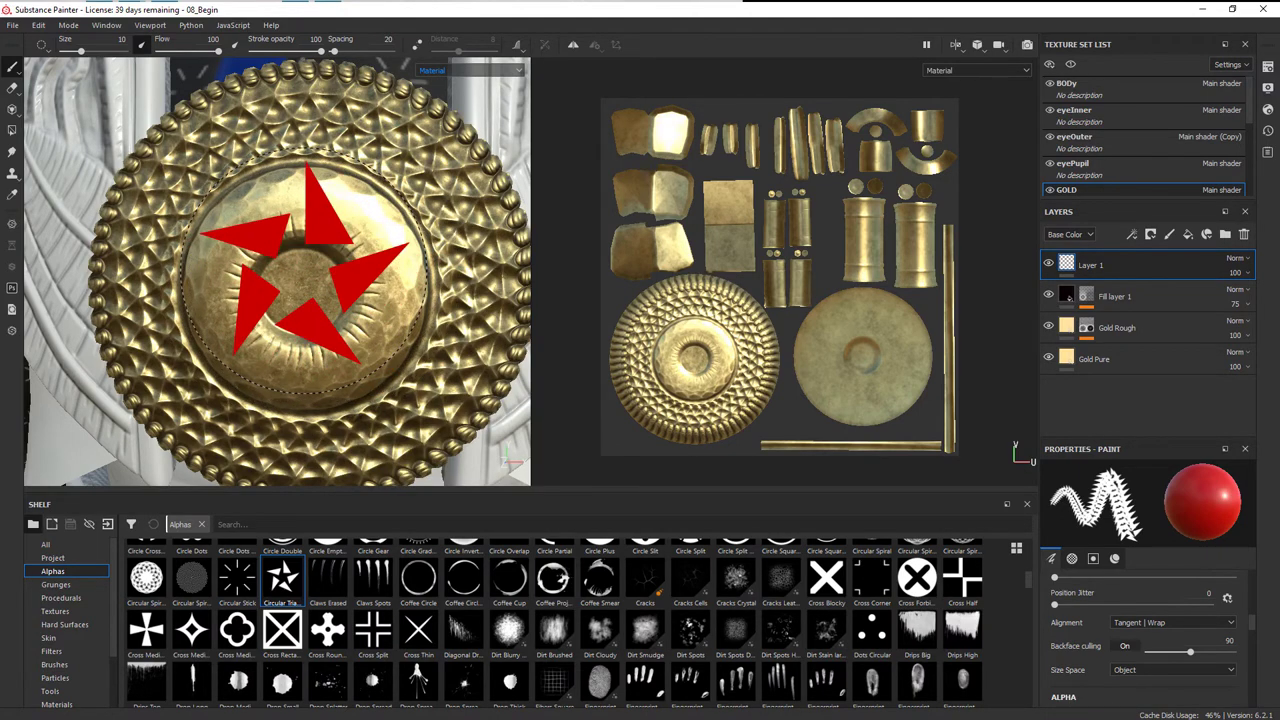
# Reduce the brush size to 3.41 and rotate the star stamp to fit the disc's recessed centre.
pyautogui.rightClick(286, 278)
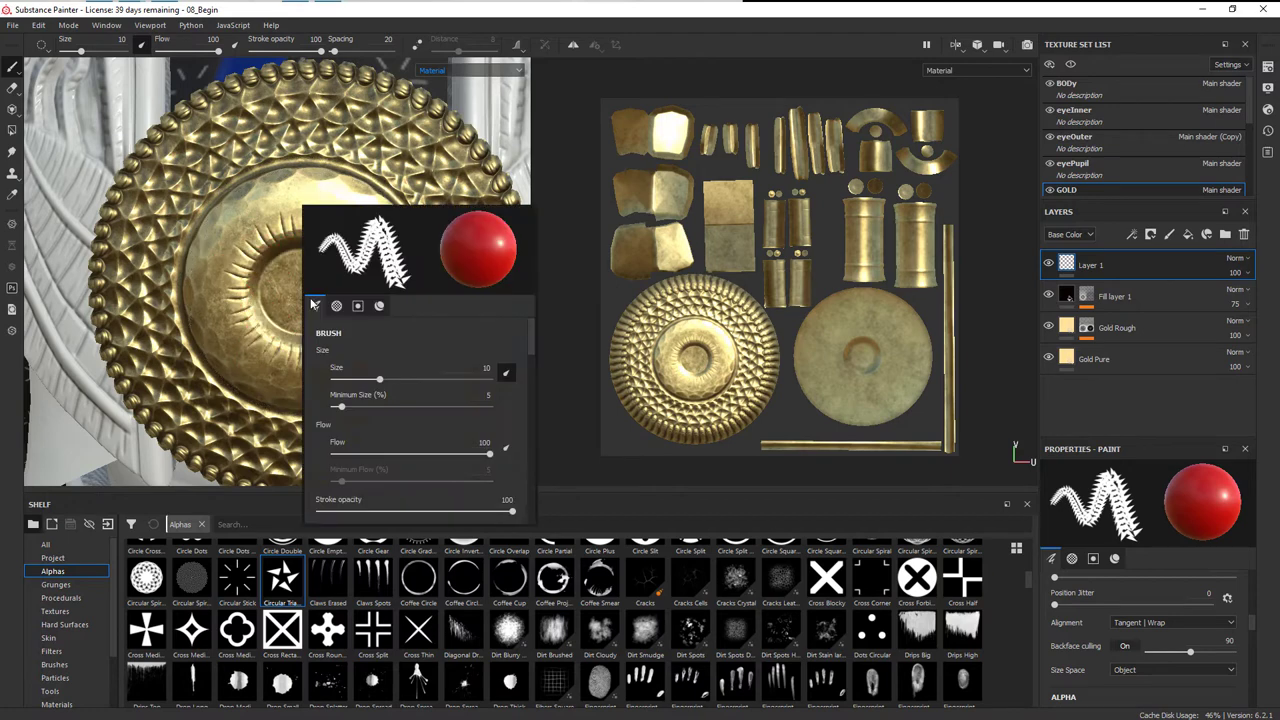
pyautogui.moveTo(372, 374); pyautogui.dragTo(366, 375)
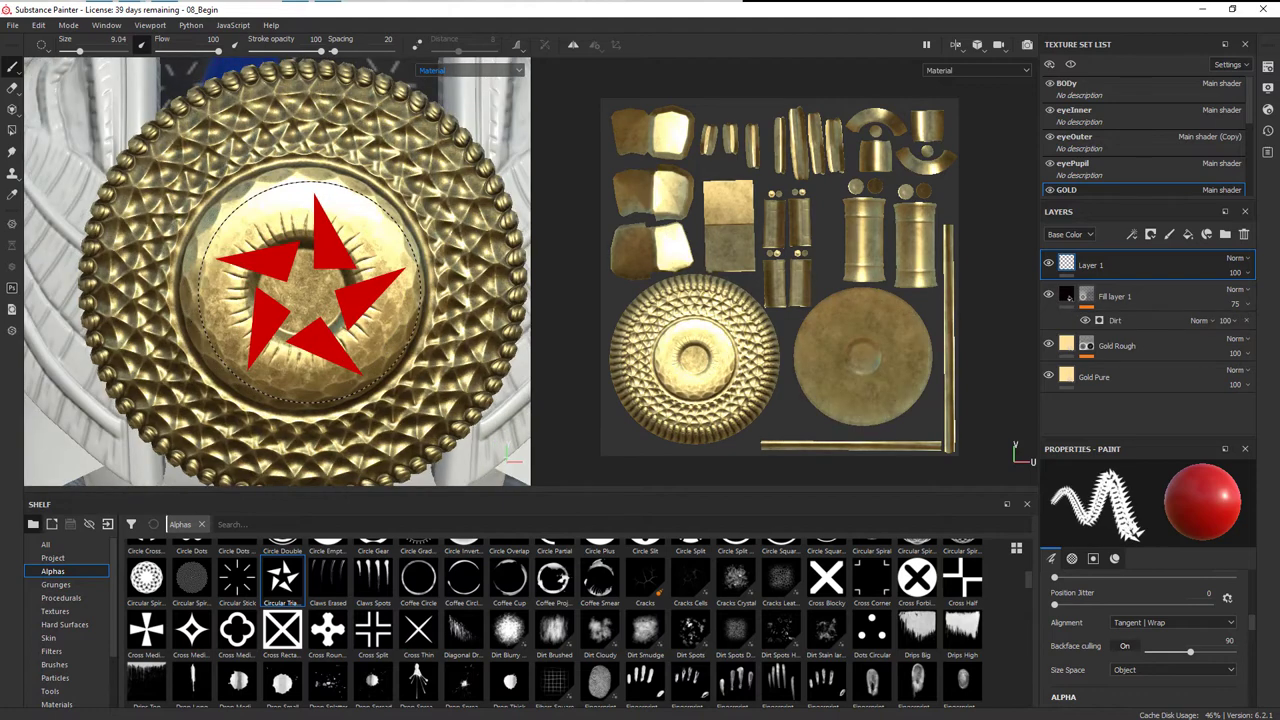
pyautogui.keyDown('ctrl'); pyautogui.moveTo(310, 292); pyautogui.dragTo(235, 293, button='right'); pyautogui.keyUp('ctrl')
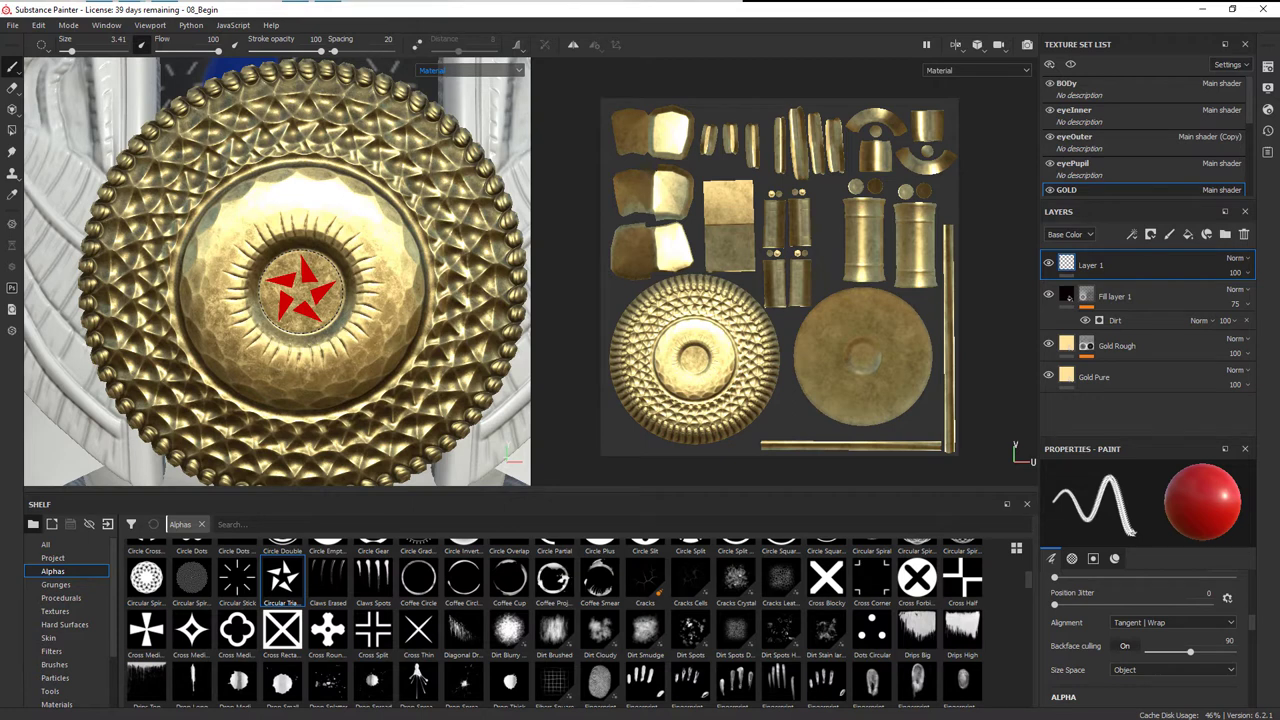
pyautogui.keyDown('ctrl'); pyautogui.moveTo(301, 292); pyautogui.dragTo(301, 338); pyautogui.keyUp('ctrl')
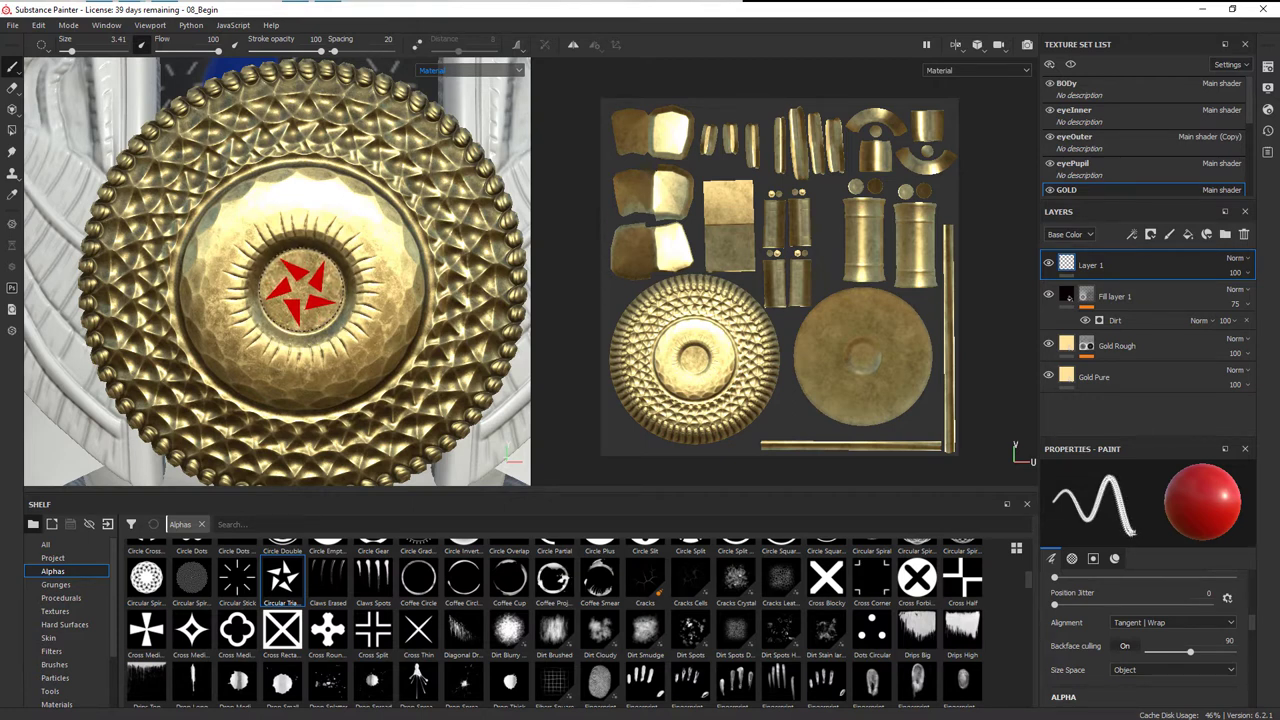
# Try a stamp of the red star in the disc's recessed centre and check it from other angles.
pyautogui.click(297, 285)
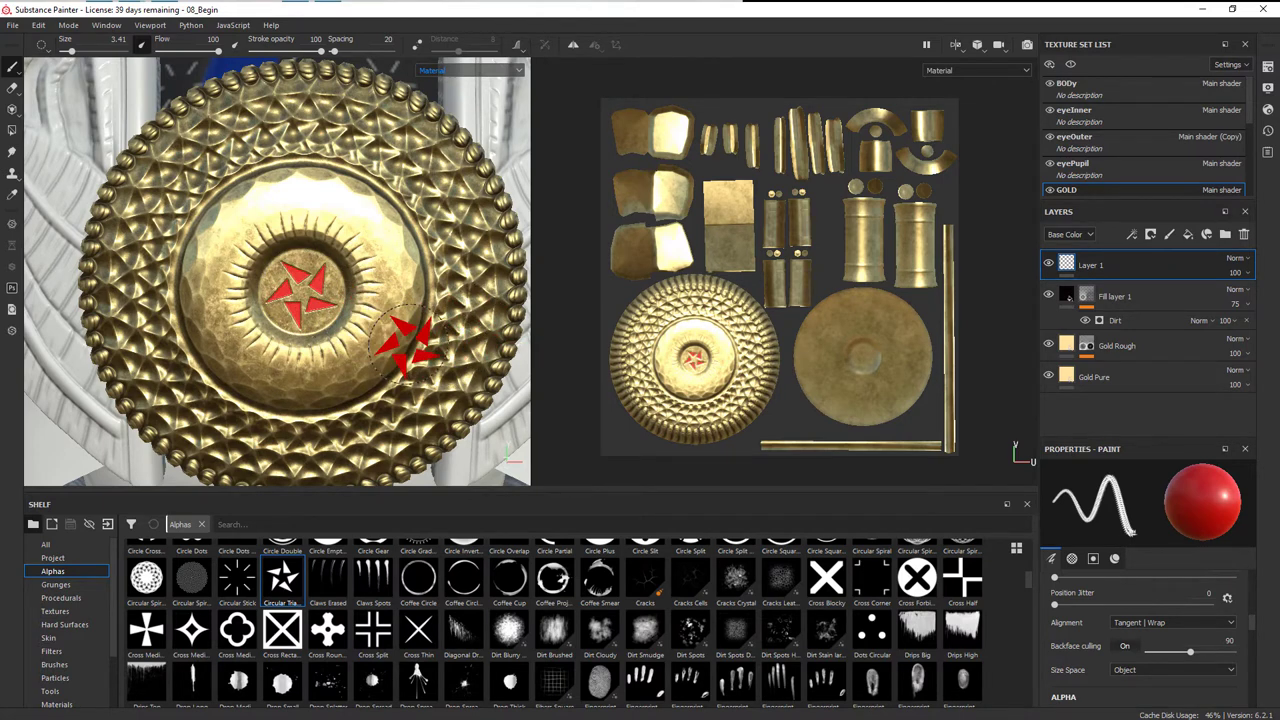
pyautogui.moveTo(400, 337)
pyautogui.keyDown('alt'); pyautogui.mouseDown()
pyautogui.moveTo(345, 322)
pyautogui.moveTo(420, 343)
pyautogui.moveTo(360, 474)
pyautogui.moveTo(243, 337)
pyautogui.mouseUp(); pyautogui.keyUp('alt')
pyautogui.keyDown('alt'); pyautogui.moveTo(243, 337); pyautogui.dragTo(355, 358, button='middle'); pyautogui.keyUp('alt')
pyautogui.keyDown('alt'); pyautogui.moveTo(355, 358); pyautogui.dragTo(408, 345, button='right'); pyautogui.keyUp('alt')
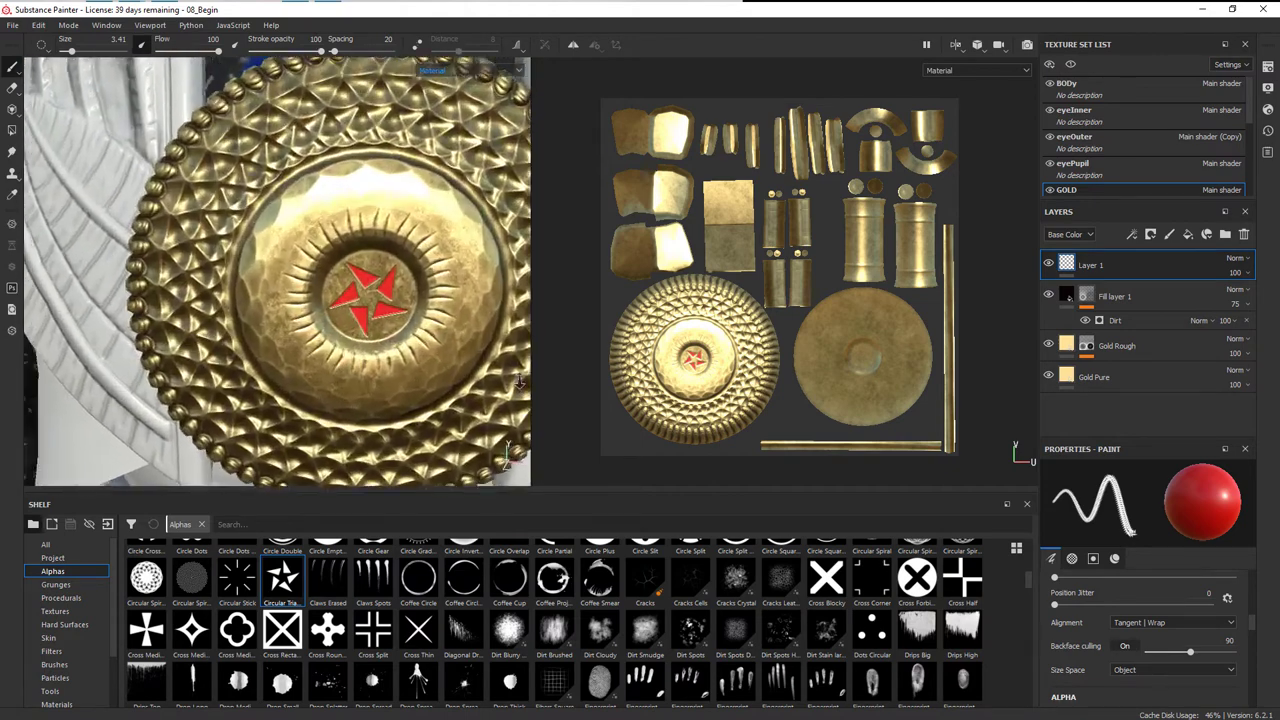
pyautogui.moveTo(408, 345)
pyautogui.keyDown('alt'); pyautogui.mouseDown()
pyautogui.moveTo(430, 348)
pyautogui.moveTo(357, 349)
pyautogui.moveTo(365, 360)
pyautogui.moveTo(350, 350)
pyautogui.mouseUp(); pyautogui.keyUp('alt')
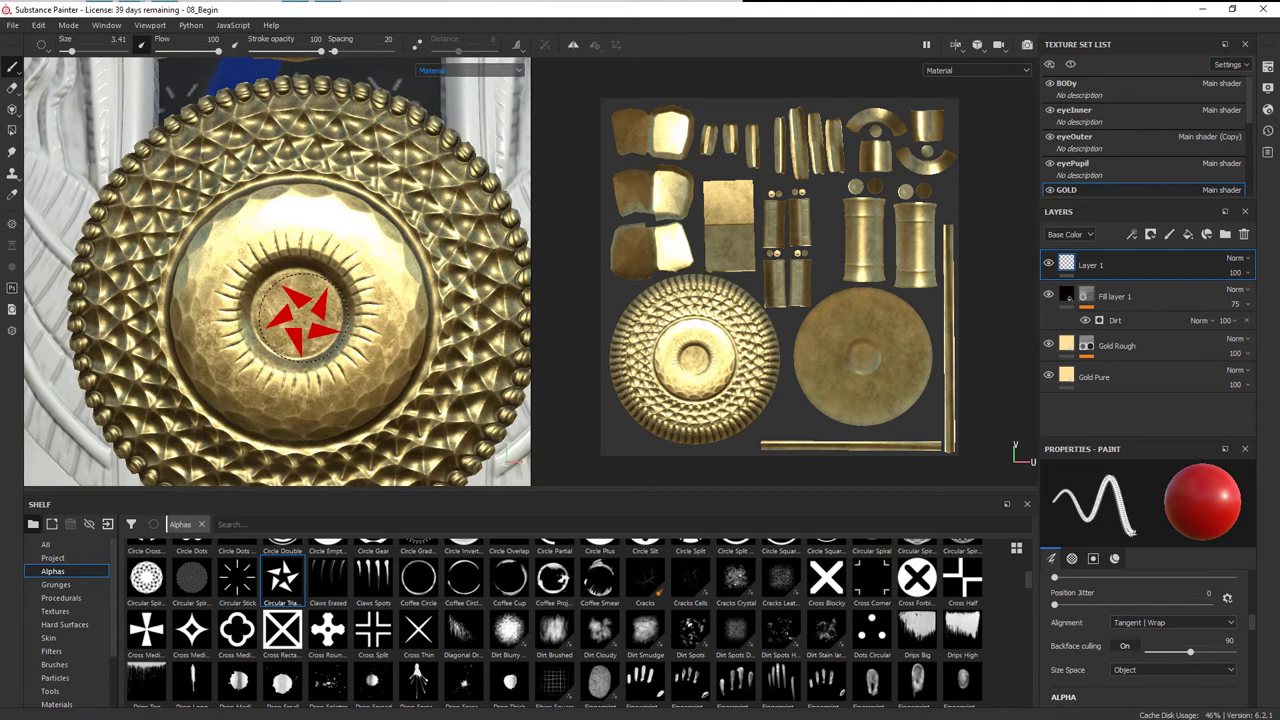
# Deepen the brush material's height to about -0.16 and raise its metallic value to the maximum.
pyautogui.rightClick(300, 317)
pyautogui.scroll(-8, 484, 416)
pyautogui.click(369, 326)
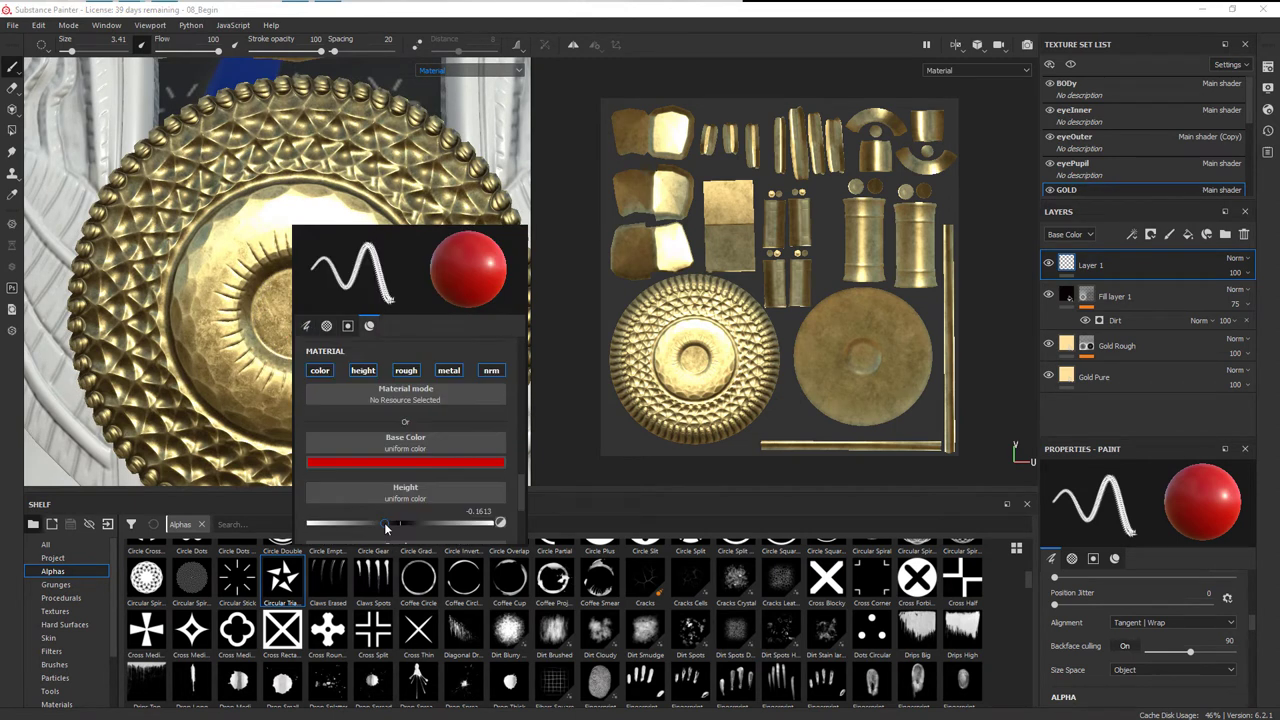
pyautogui.moveTo(523, 488); pyautogui.dragTo(523, 492)
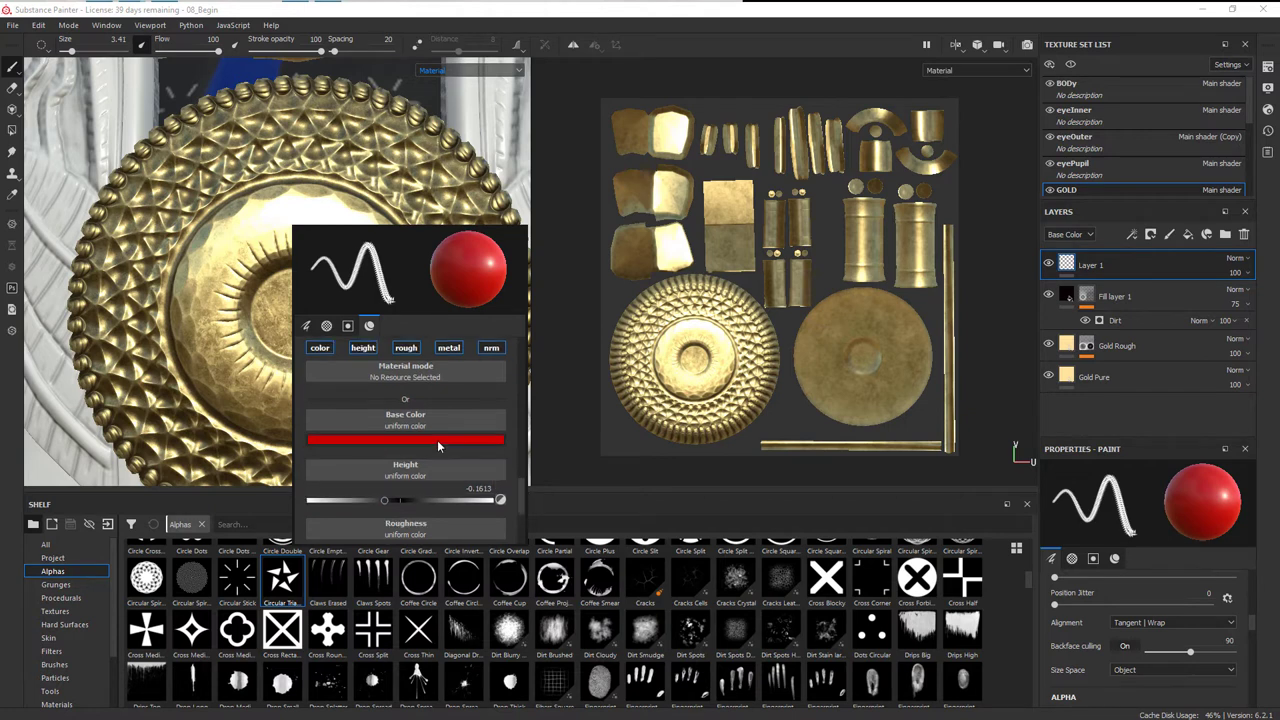
pyautogui.scroll(-2, 437, 441)
pyautogui.scroll(2, 456, 475)
pyautogui.scroll(-3, 458, 474)
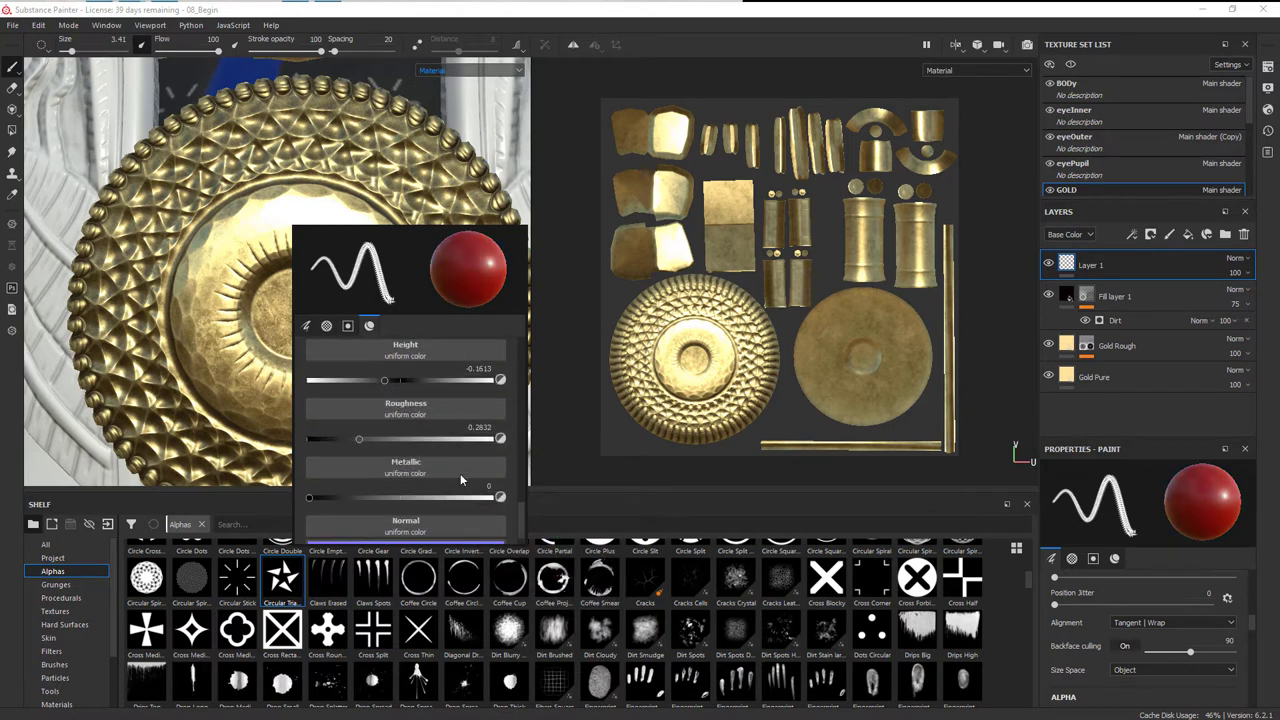
pyautogui.moveTo(309, 497); pyautogui.dragTo(493, 497)
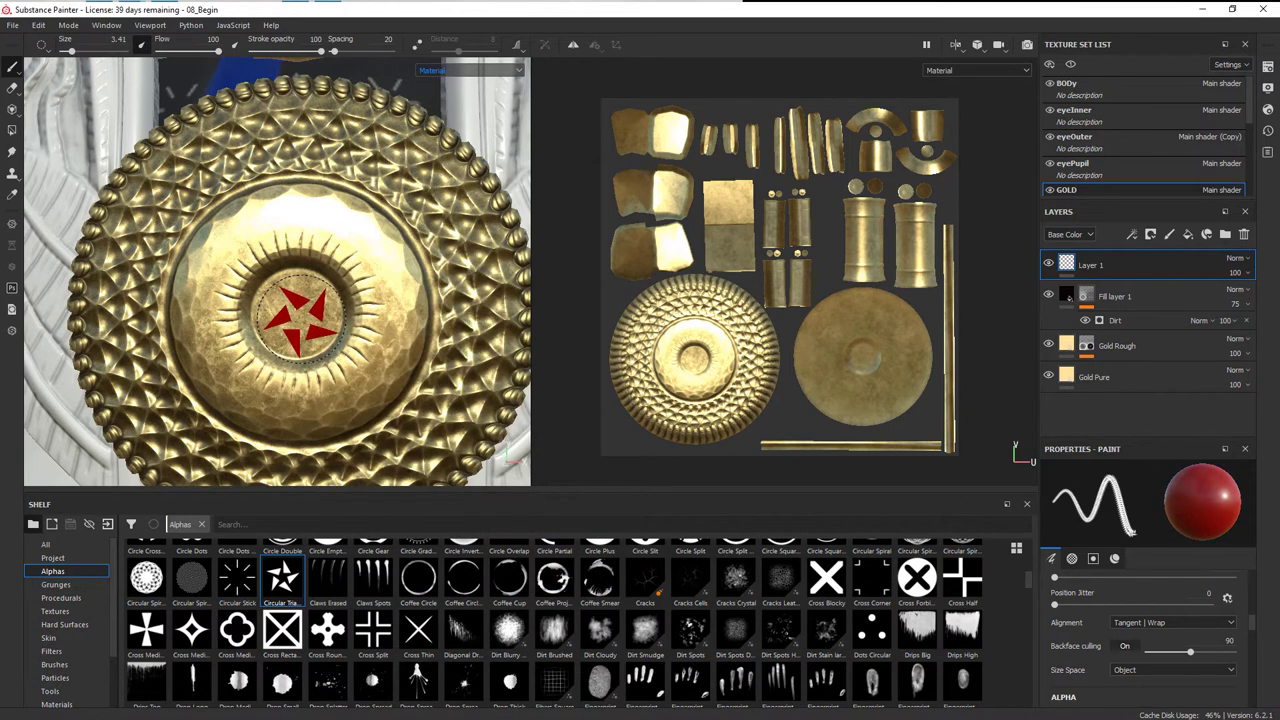
# Stamp the metallic red star once in the recessed centre of the gold disc.
pyautogui.click(298, 312)
pyautogui.moveTo(310, 345)
pyautogui.keyDown('alt'); pyautogui.mouseDown()
pyautogui.moveTo(346, 380)
pyautogui.moveTo(417, 380)
pyautogui.mouseUp(); pyautogui.keyUp('alt')
pyautogui.keyDown('alt'); pyautogui.moveTo(417, 380); pyautogui.dragTo(280, 357, button='right'); pyautogui.keyUp('alt')
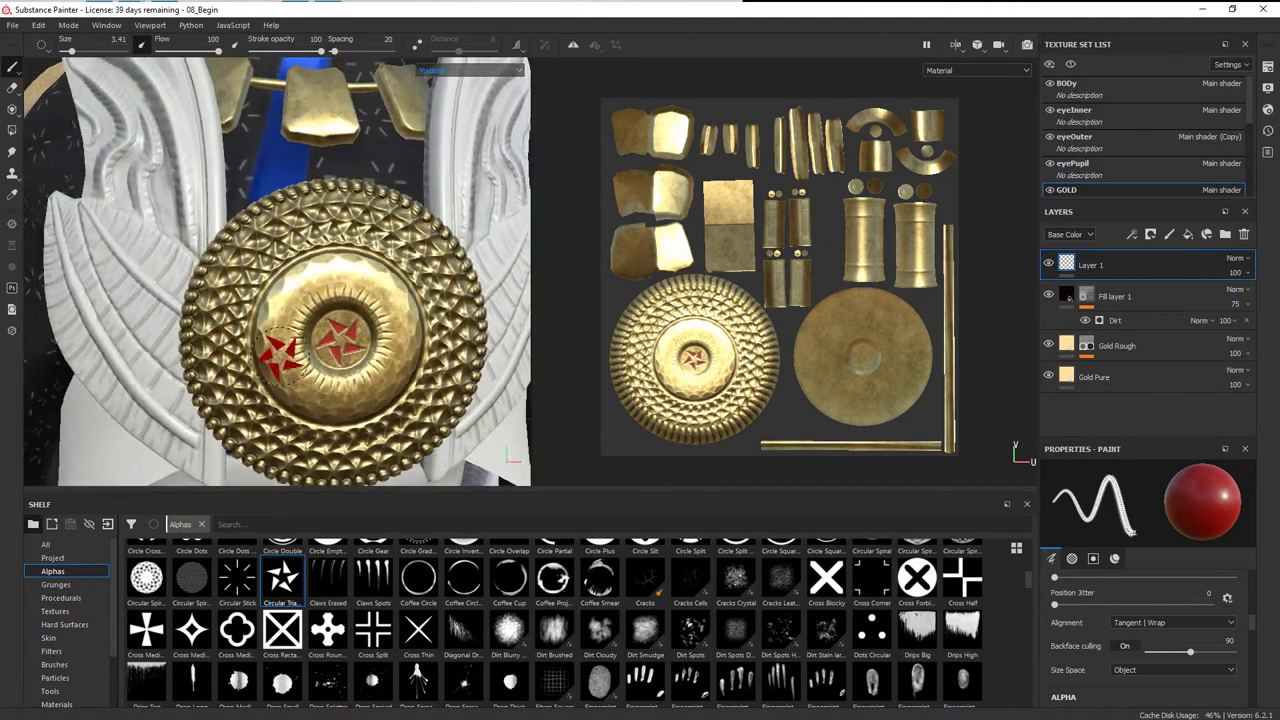
# Examine the stamped star's engraved depth and metallic shading on the disc from several angles and distances.
pyautogui.moveTo(280, 357)
pyautogui.keyDown('alt'); pyautogui.mouseDown()
pyautogui.moveTo(322, 350)
pyautogui.moveTo(284, 358)
pyautogui.mouseUp(); pyautogui.keyUp('alt')
pyautogui.keyDown('alt'); pyautogui.moveTo(284, 358); pyautogui.dragTo(537, 405, button='right'); pyautogui.keyUp('alt')
pyautogui.moveTo(537, 405)
pyautogui.keyDown('alt'); pyautogui.mouseDown()
pyautogui.moveTo(428, 386)
pyautogui.moveTo(420, 396)
pyautogui.mouseUp(); pyautogui.keyUp('alt')
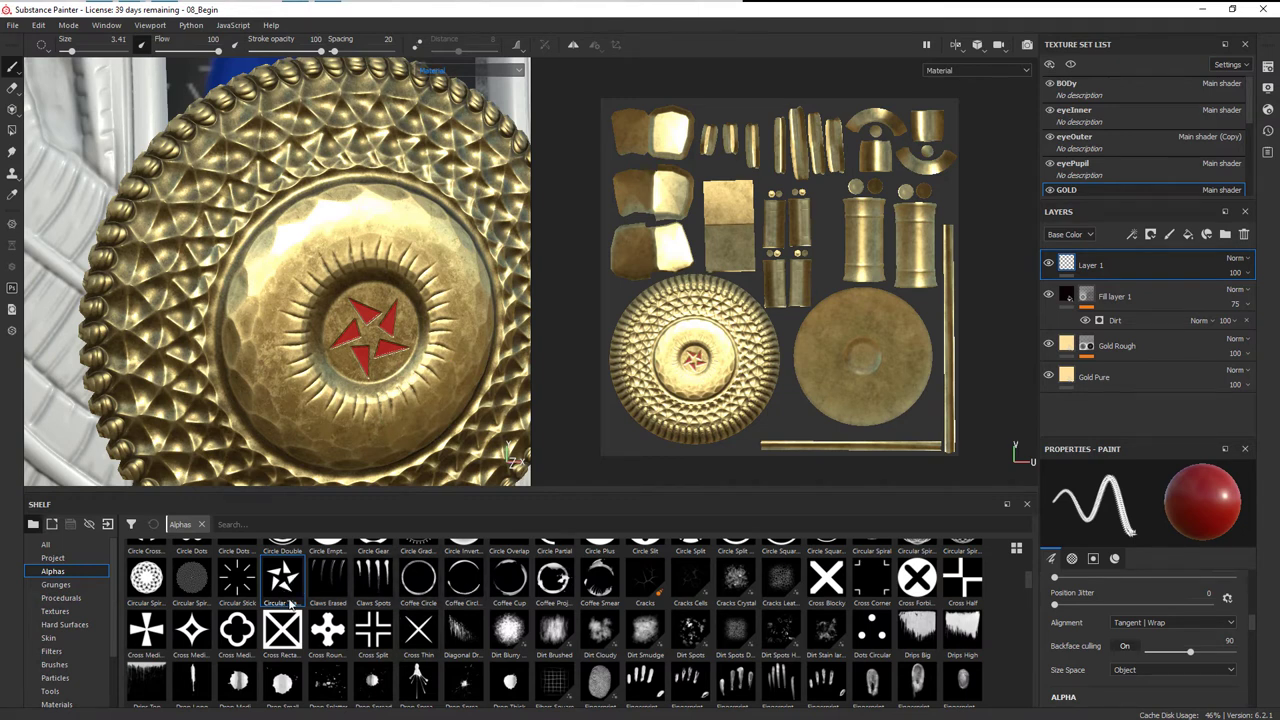
pyautogui.moveTo(457, 358)
pyautogui.keyDown('alt'); pyautogui.mouseDown()
pyautogui.moveTo(412, 318)
pyautogui.moveTo(385, 325)
pyautogui.moveTo(398, 303)
pyautogui.moveTo(469, 392)
pyautogui.mouseUp(); pyautogui.keyUp('alt')
pyautogui.keyDown('alt'); pyautogui.moveTo(418, 389); pyautogui.dragTo(385, 372, button='right'); pyautogui.keyUp('alt')
pyautogui.keyDown('alt'); pyautogui.moveTo(385, 372); pyautogui.dragTo(341, 360, button='middle'); pyautogui.keyUp('alt')
pyautogui.moveTo(350, 336)
pyautogui.keyDown('alt'); pyautogui.mouseDown()
pyautogui.moveTo(396, 326)
pyautogui.moveTo(358, 334)
pyautogui.mouseUp(); pyautogui.keyUp('alt')
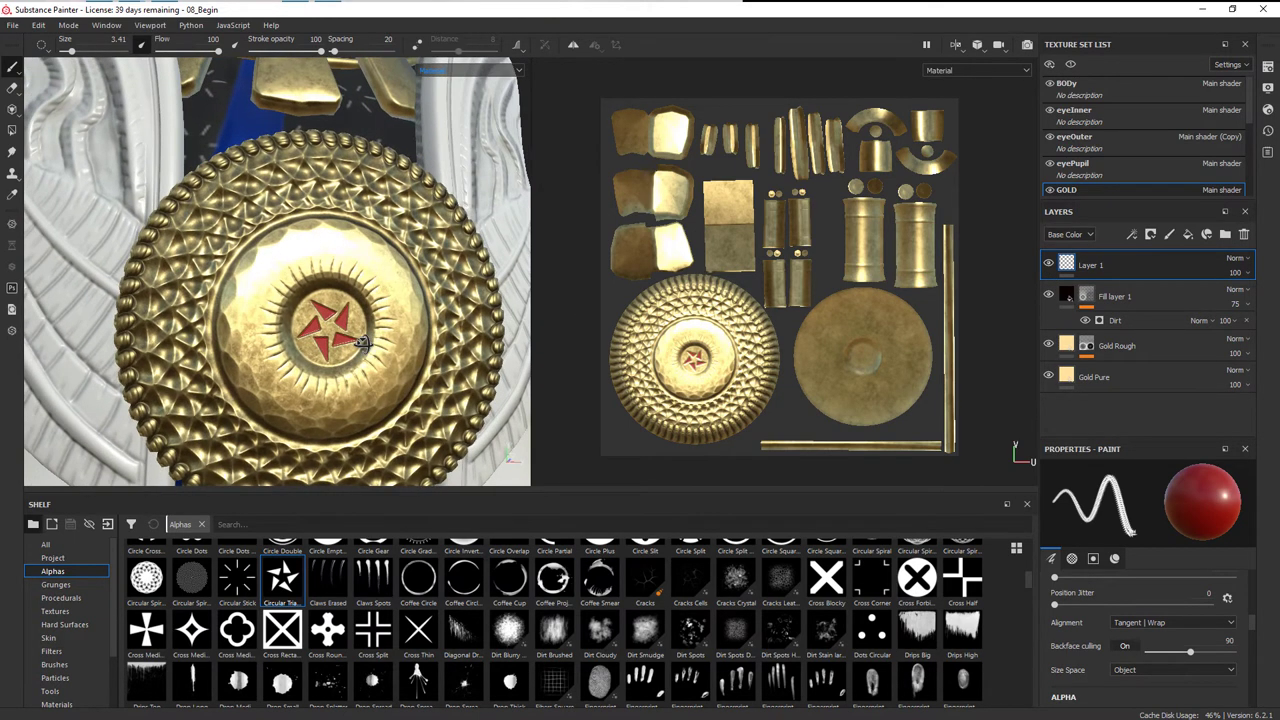
pyautogui.keyDown('alt'); pyautogui.moveTo(356, 341); pyautogui.dragTo(350, 357, button='middle'); pyautogui.keyUp('alt')
pyautogui.keyDown('alt'); pyautogui.moveTo(374, 369); pyautogui.dragTo(300, 358, button='right'); pyautogui.keyUp('alt')
pyautogui.keyDown('alt'); pyautogui.moveTo(300, 358); pyautogui.dragTo(323, 362); pyautogui.keyUp('alt')
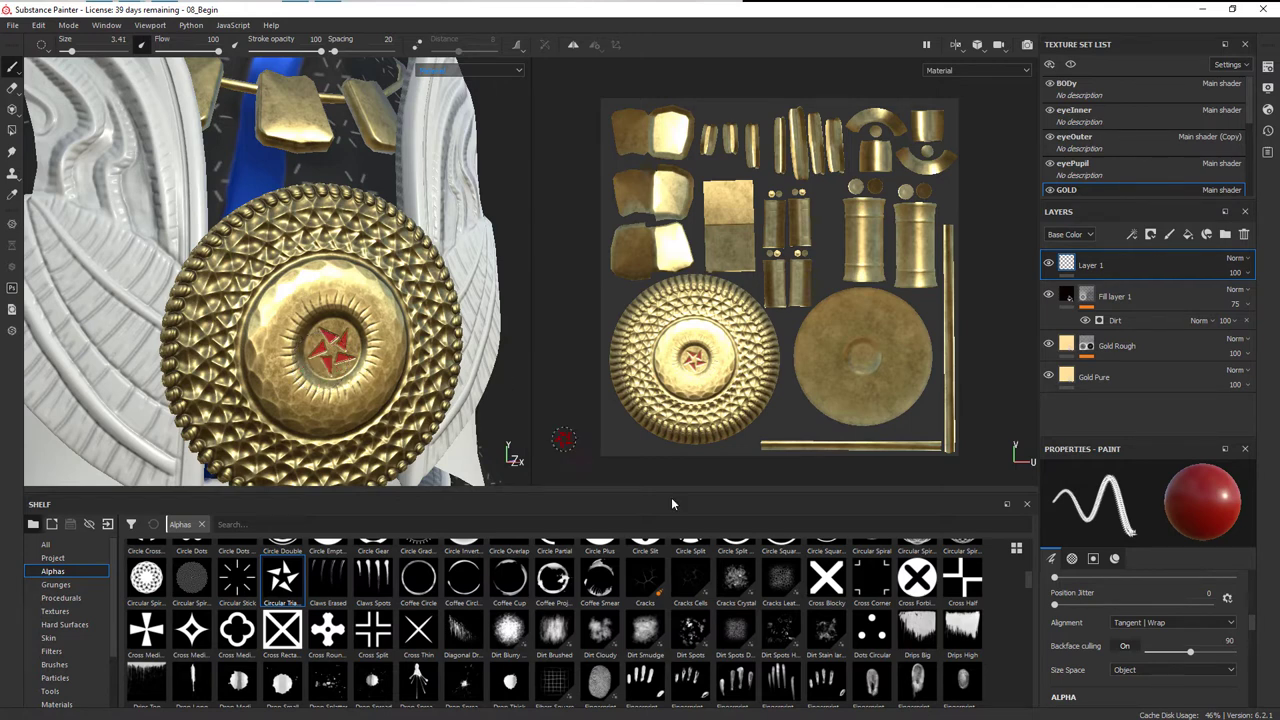
# Add another paint layer above Layer 1.
pyautogui.click(1187, 235)
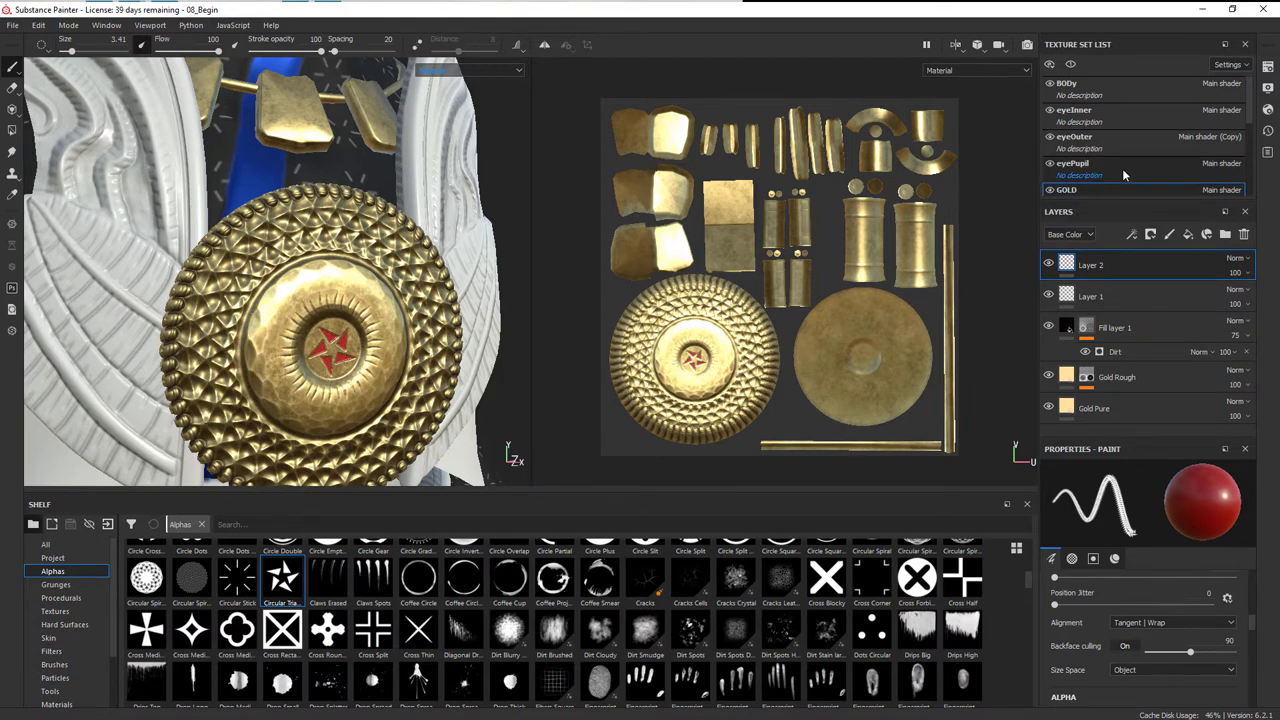
# Add an Emissive channel to the GOLD texture set.
pyautogui.click(1268, 67)
pyautogui.scroll(5, 1097, 233)
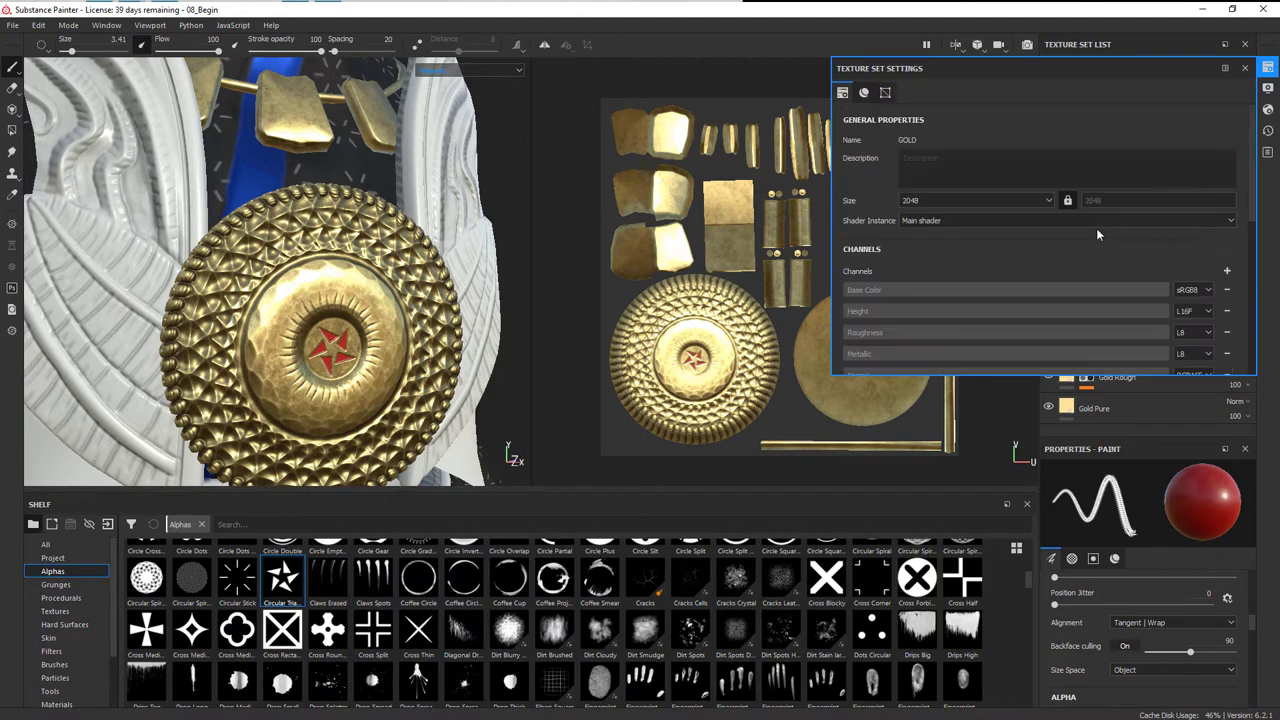
pyautogui.scroll(-1, 1000, 275)
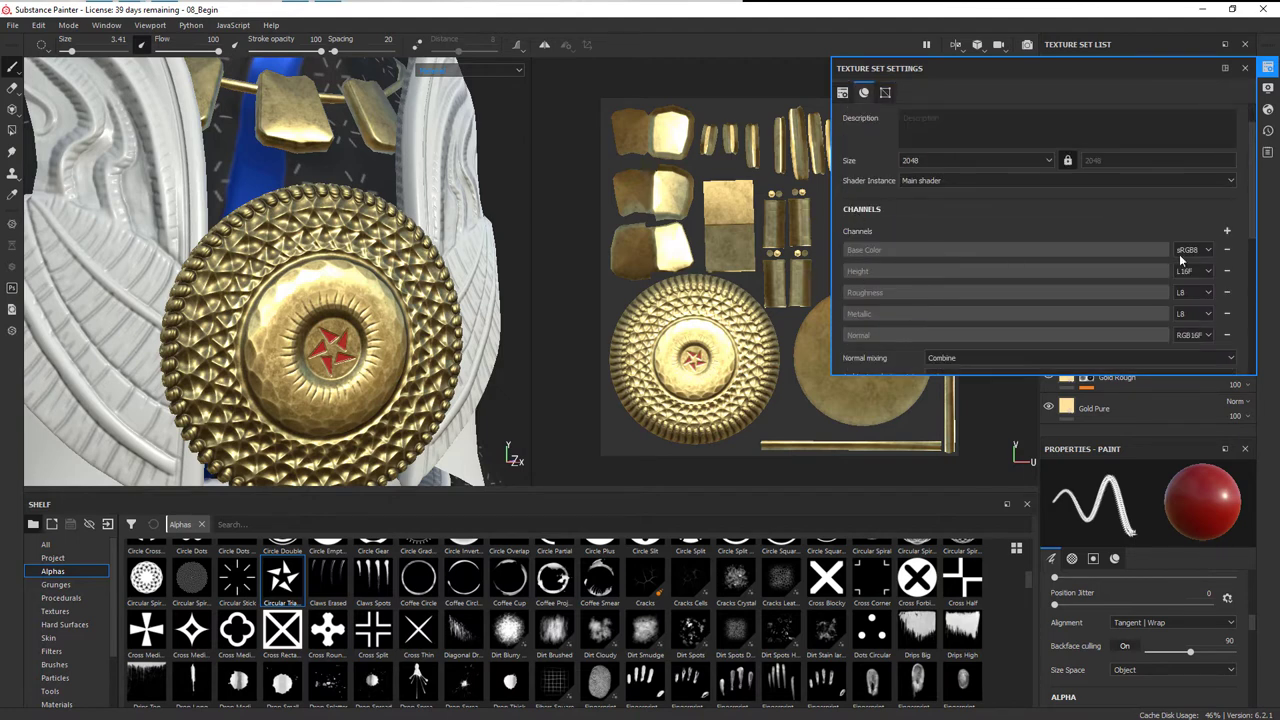
pyautogui.click(1227, 232)
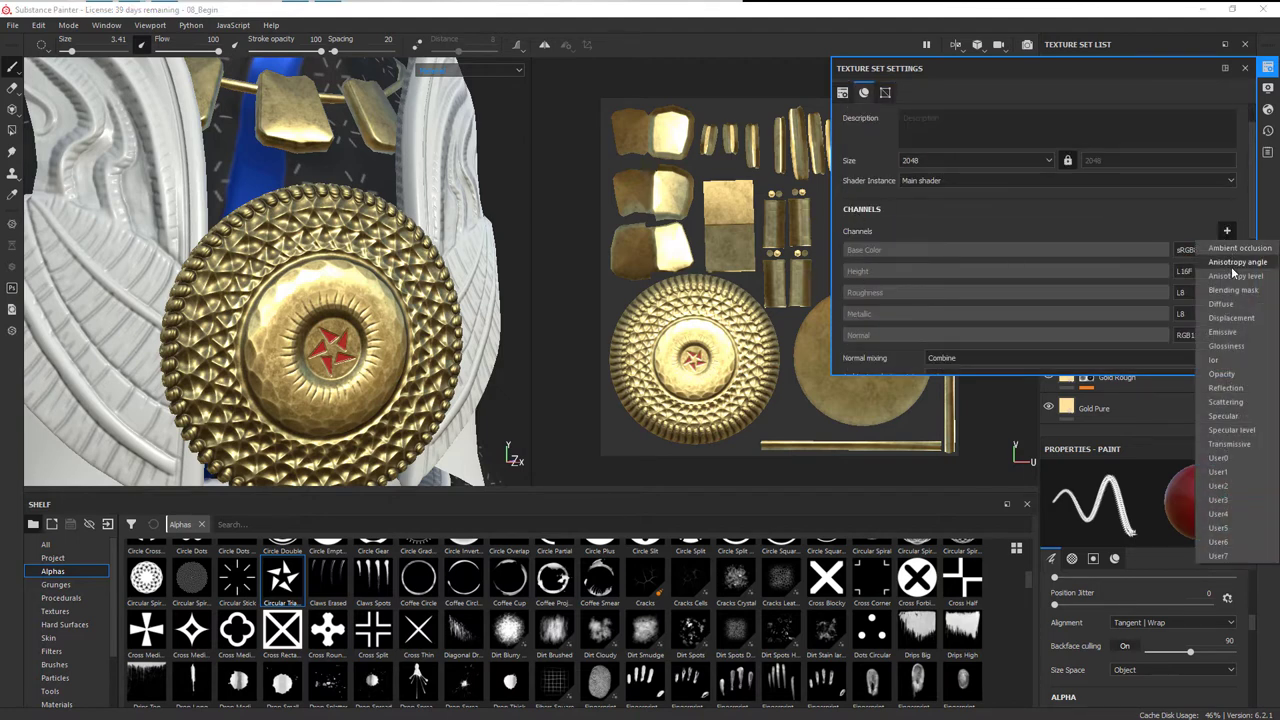
pyautogui.click(1222, 332)
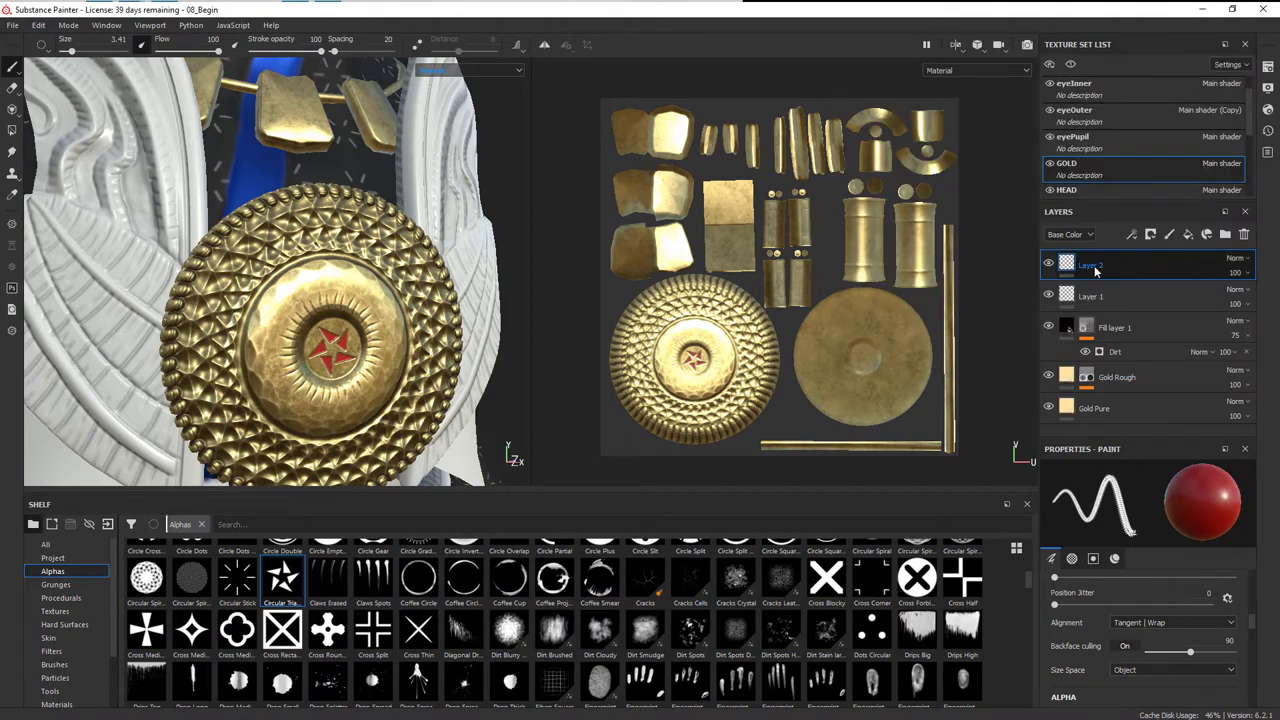
# Choose the open triangular arrow alpha and fit the brush upright to the disc's central recess, at size 3.21 and flow 93.
pyautogui.moveTo(390, 370)
pyautogui.keyDown('alt'); pyautogui.mouseDown()
pyautogui.moveTo(358, 366)
pyautogui.moveTo(372, 364)
pyautogui.mouseUp(); pyautogui.keyUp('alt')
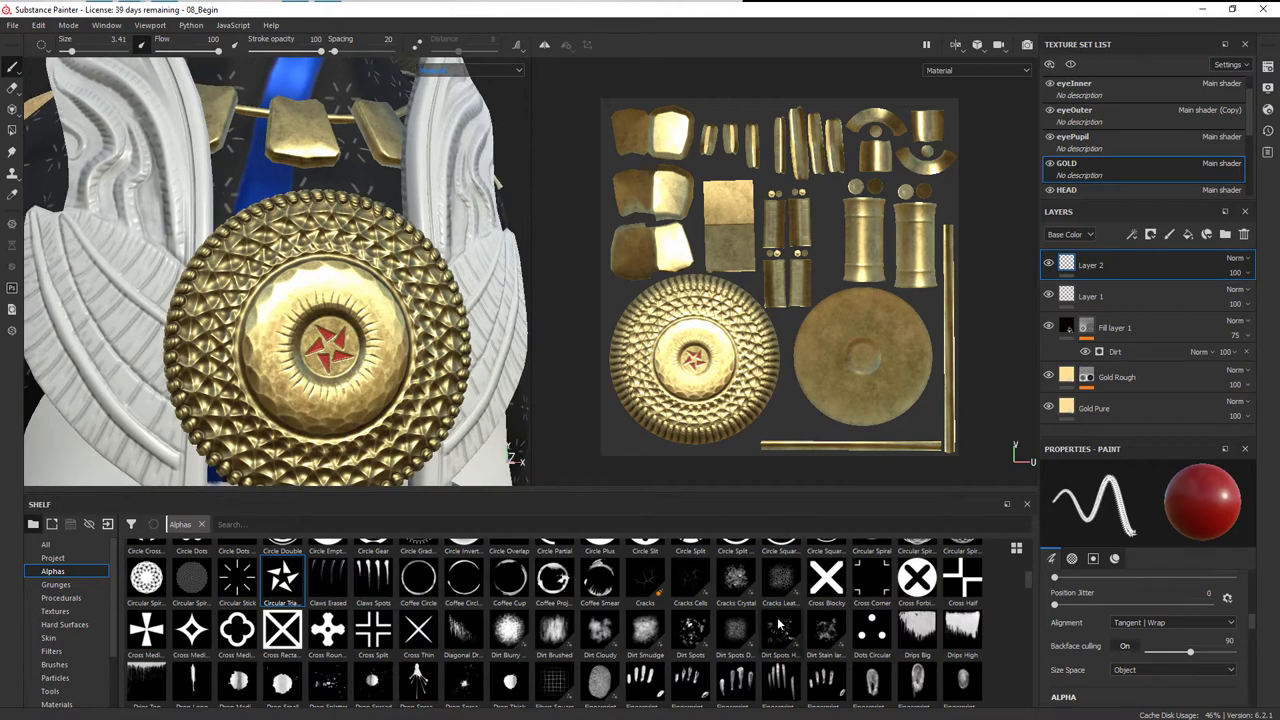
pyautogui.scroll(-3, 740, 627)
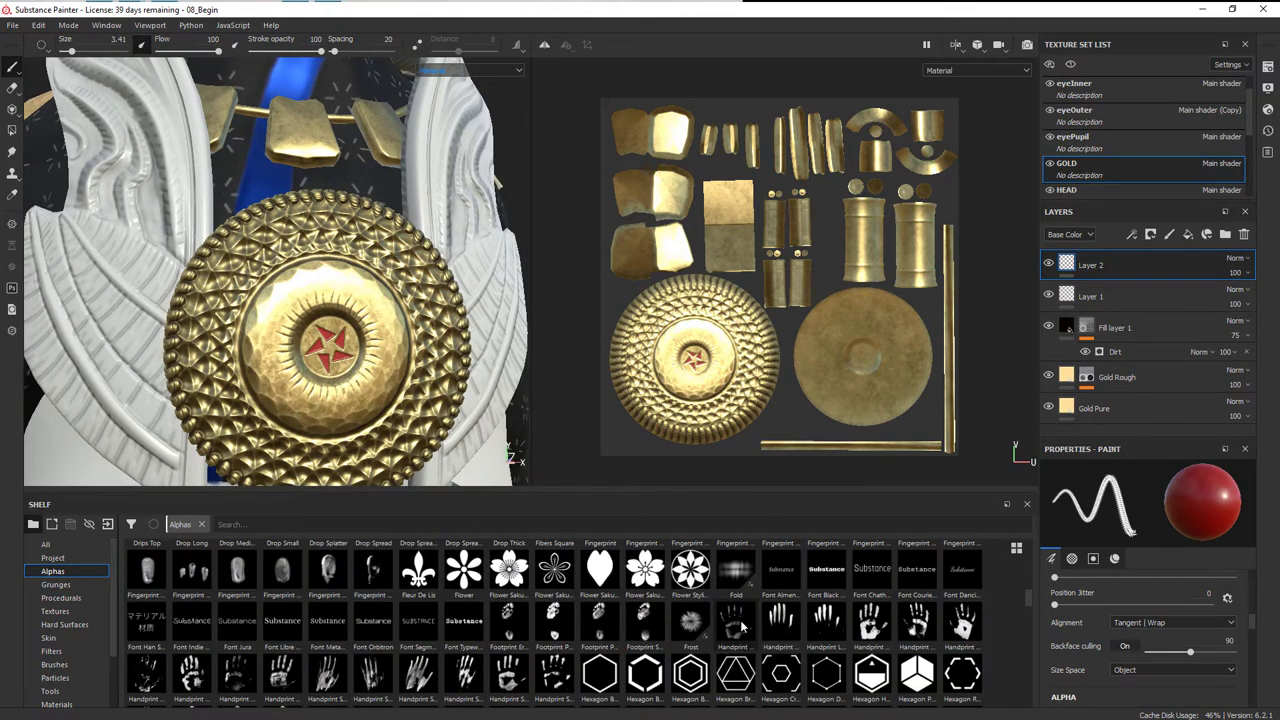
pyautogui.scroll(5, 748, 615)
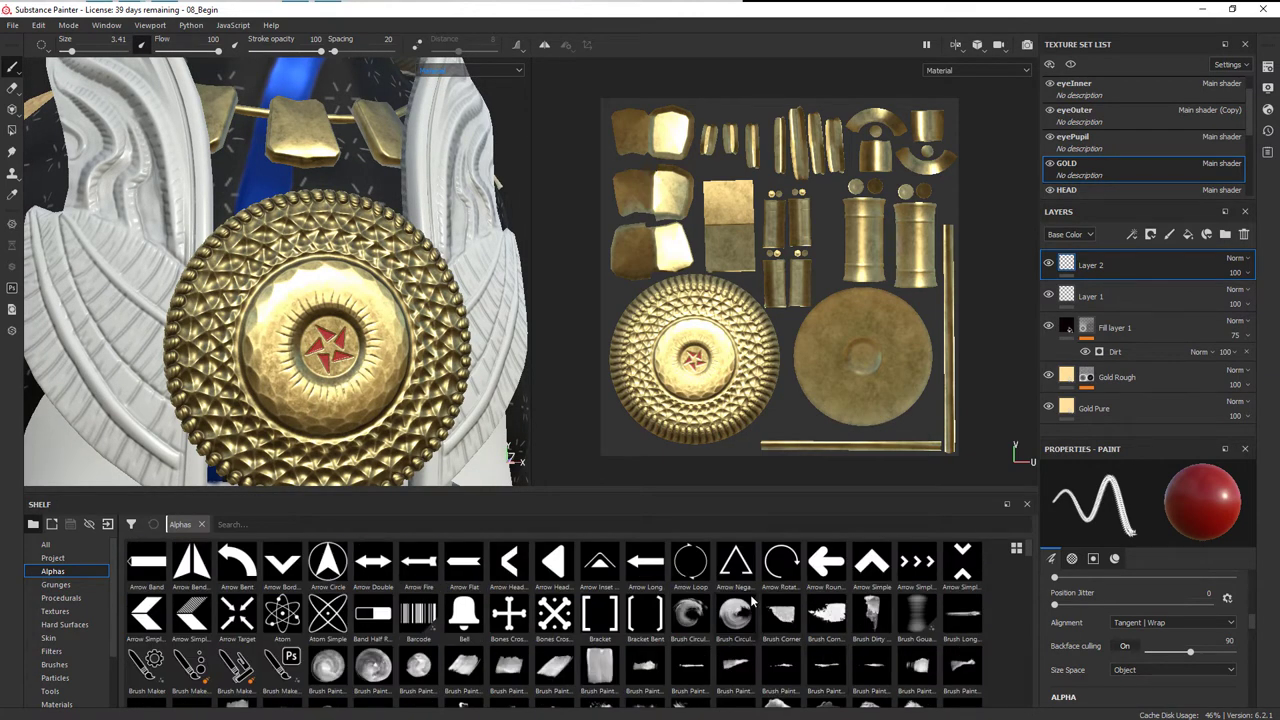
pyautogui.click(738, 565)
pyautogui.scroll(3, 444, 393)
pyautogui.keyDown('alt'); pyautogui.moveTo(444, 393); pyautogui.dragTo(446, 402, button='right'); pyautogui.keyUp('alt')
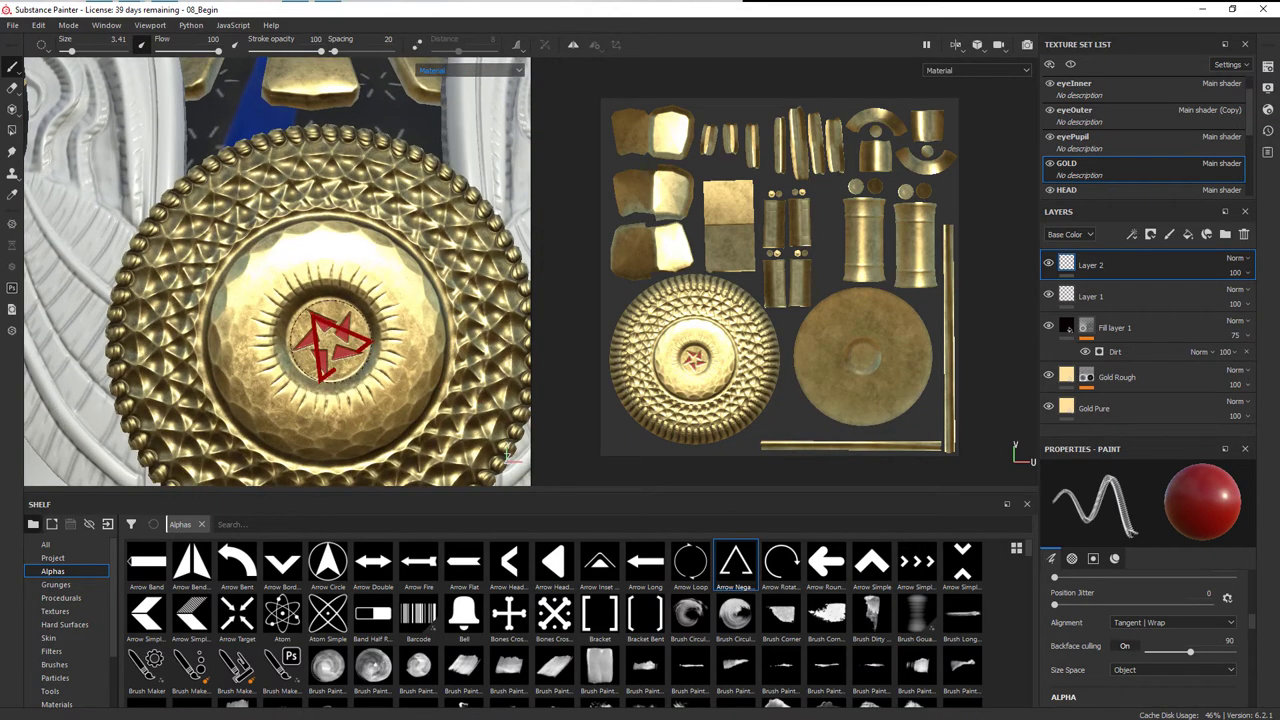
pyautogui.keyDown('ctrl'); pyautogui.moveTo(326, 340); pyautogui.dragTo(319, 386); pyautogui.keyUp('ctrl')
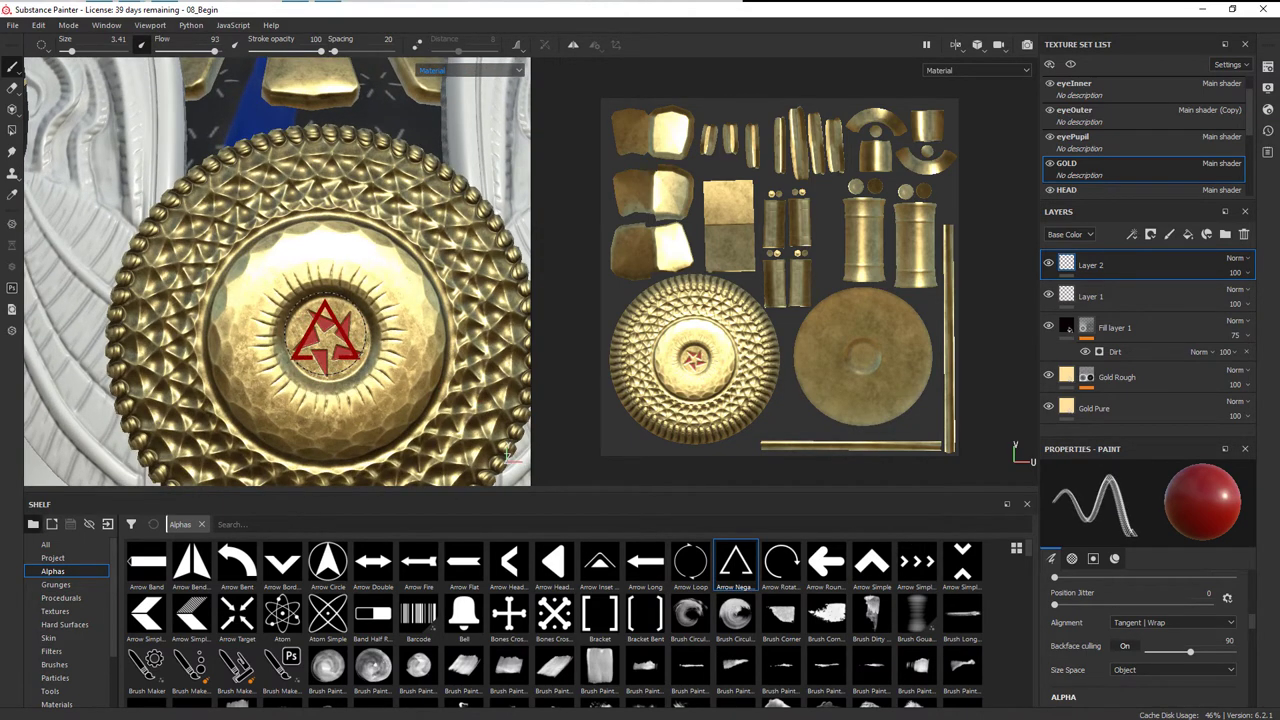
pyautogui.keyDown('ctrl'); pyautogui.moveTo(327, 335); pyautogui.dragTo(315, 335, button='right'); pyautogui.keyUp('ctrl')
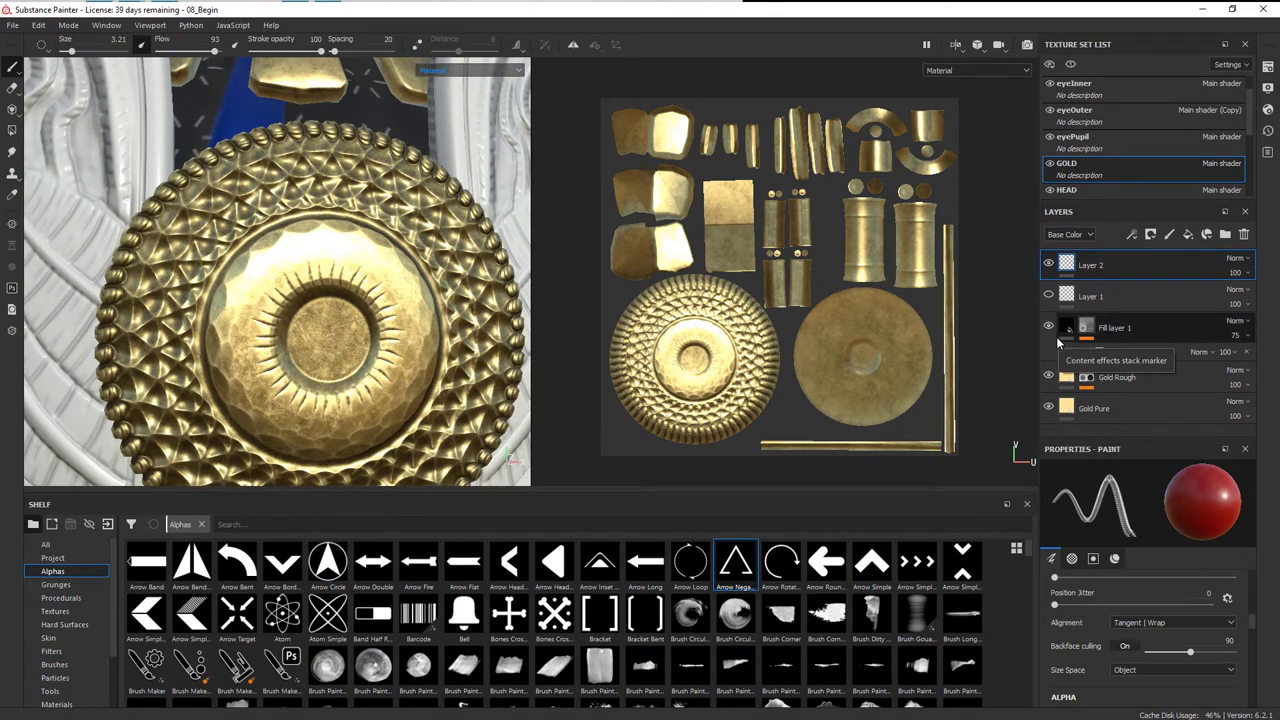
# Set the brush material's base color to bright cyan, about RGB 0, 1, 0.946.
pyautogui.keyDown('alt'); pyautogui.moveTo(354, 346); pyautogui.dragTo(338, 341); pyautogui.keyUp('alt')
pyautogui.keyDown('alt'); pyautogui.moveTo(338, 341); pyautogui.dragTo(360, 345, button='right'); pyautogui.keyUp('alt')
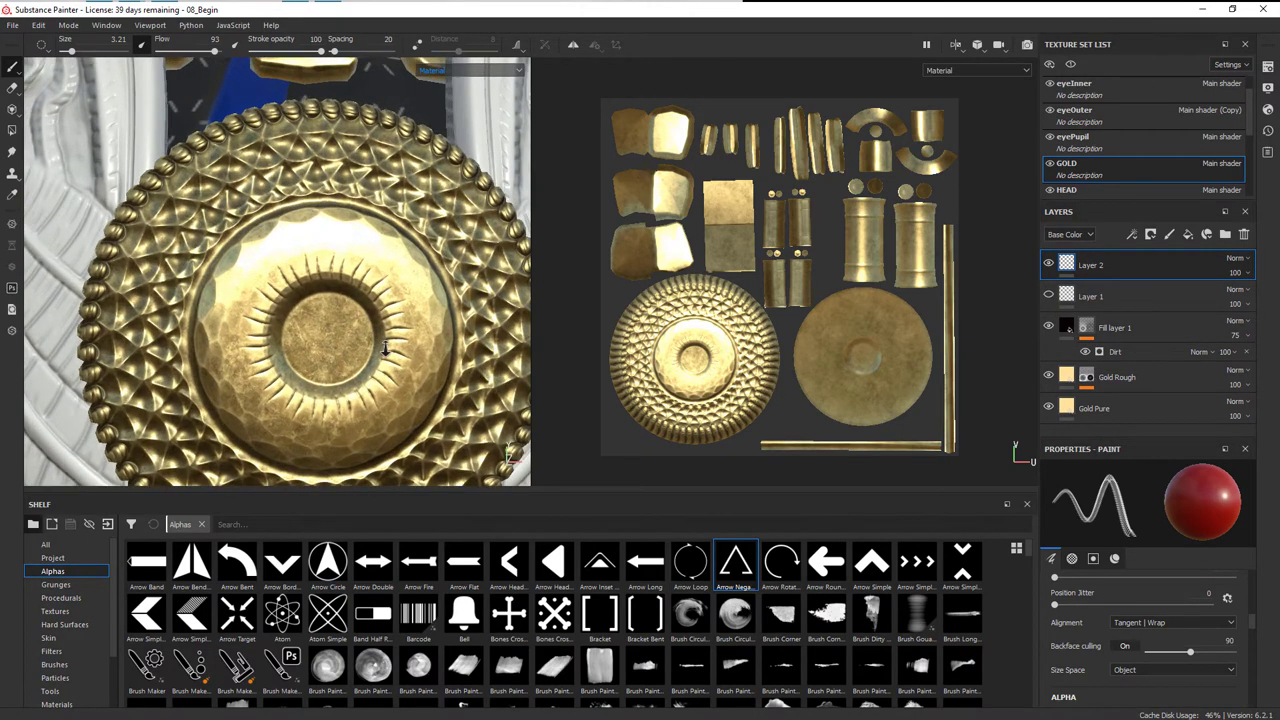
pyautogui.keyDown('alt'); pyautogui.moveTo(360, 345); pyautogui.dragTo(356, 350); pyautogui.keyUp('alt')
pyautogui.rightClick(330, 342)
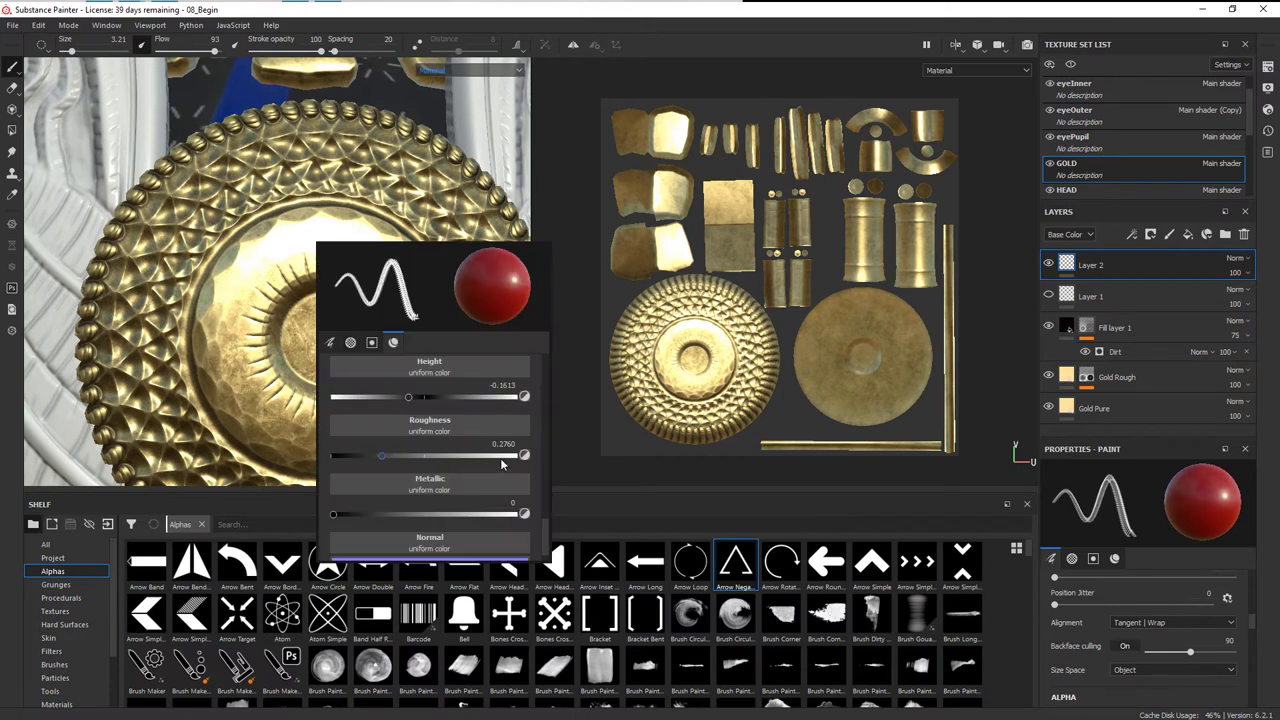
pyautogui.scroll(3, 500, 458)
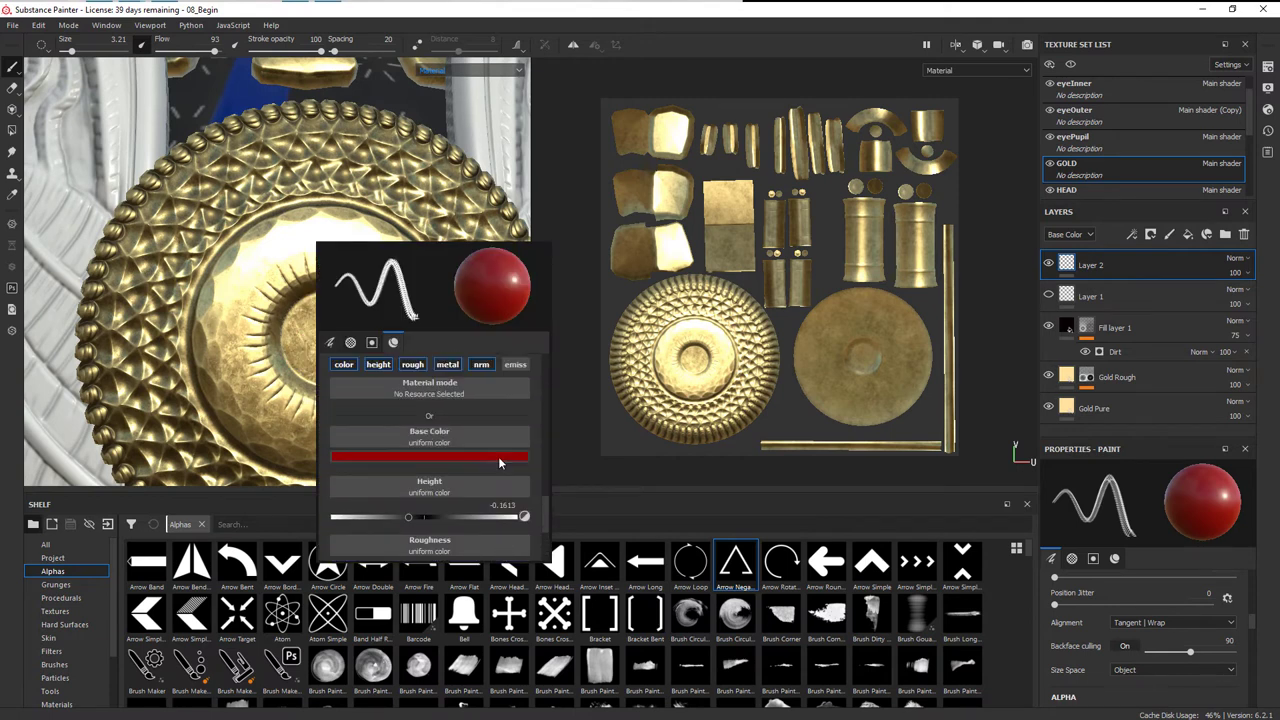
pyautogui.click(421, 458)
pyautogui.click(540, 537)
pyautogui.moveTo(533, 499); pyautogui.dragTo(547, 478)
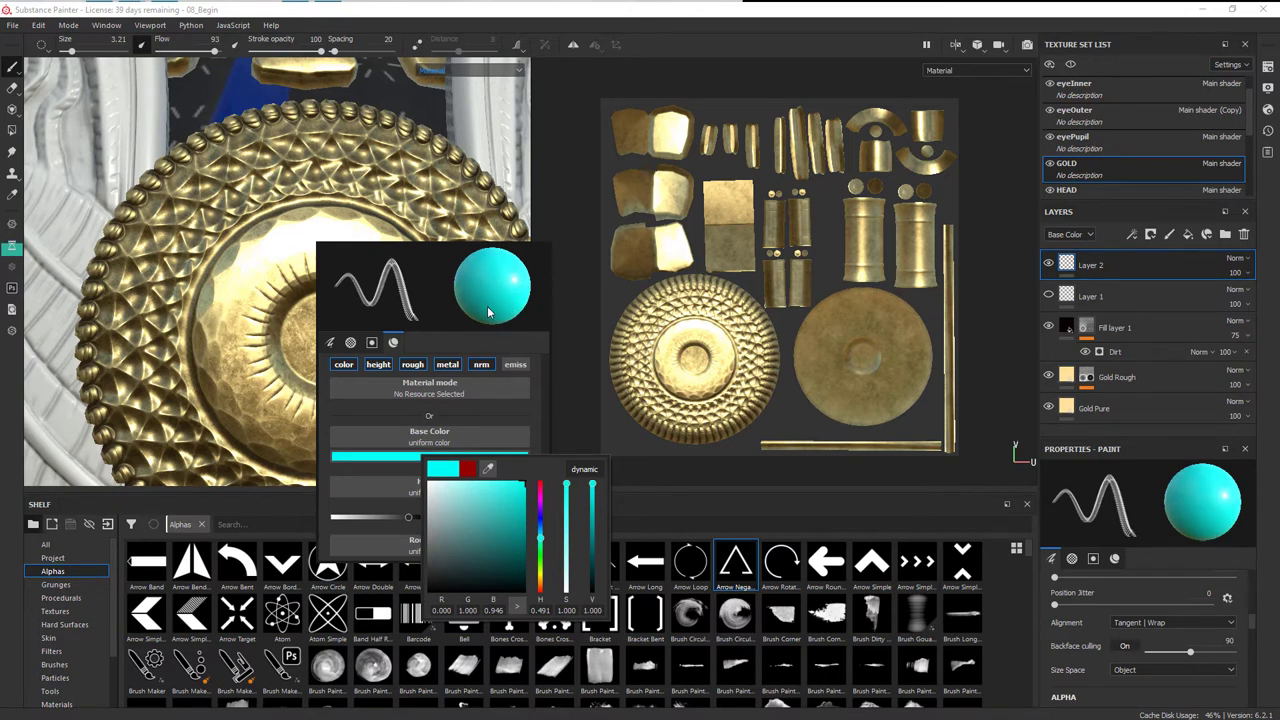
pyautogui.click(375, 405)
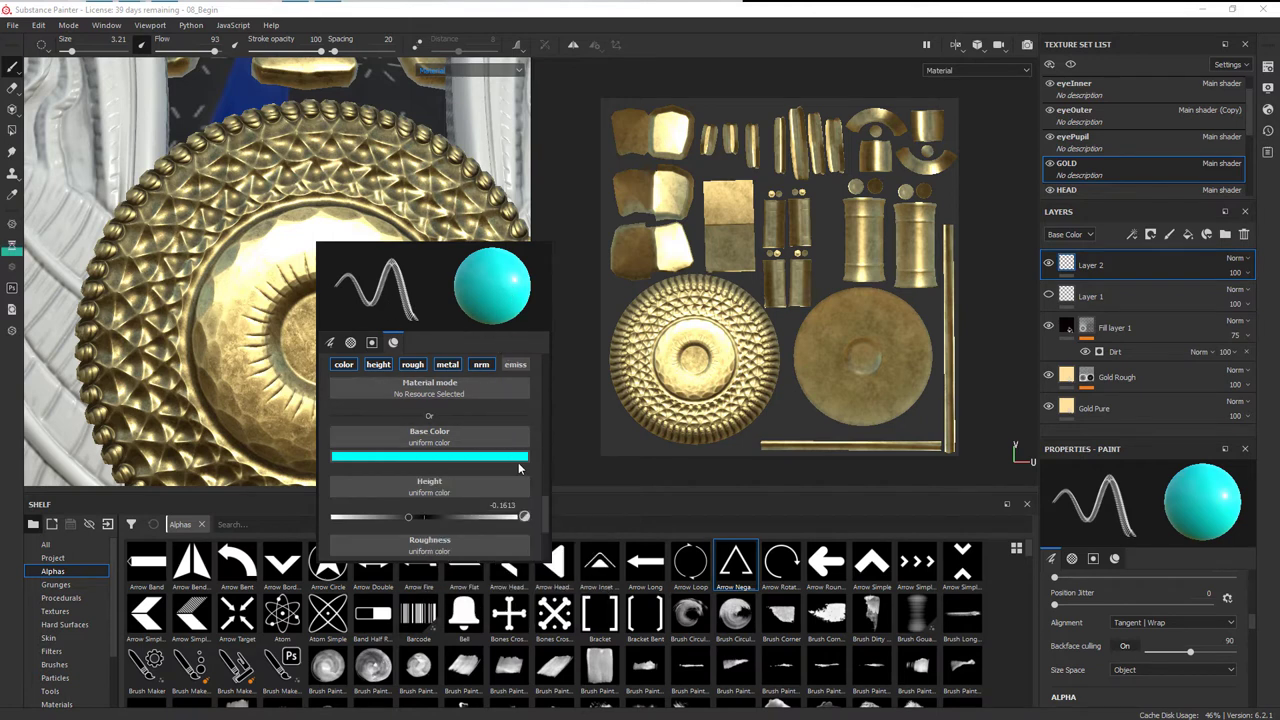
# Enable the brush material's emissive channel and set its color to light blue, about RGB 0, 0.635, 0.869.
pyautogui.click(515, 364)
pyautogui.scroll(-1, 512, 364)
pyautogui.scroll(1, 520, 375)
pyautogui.scroll(-4, 530, 460)
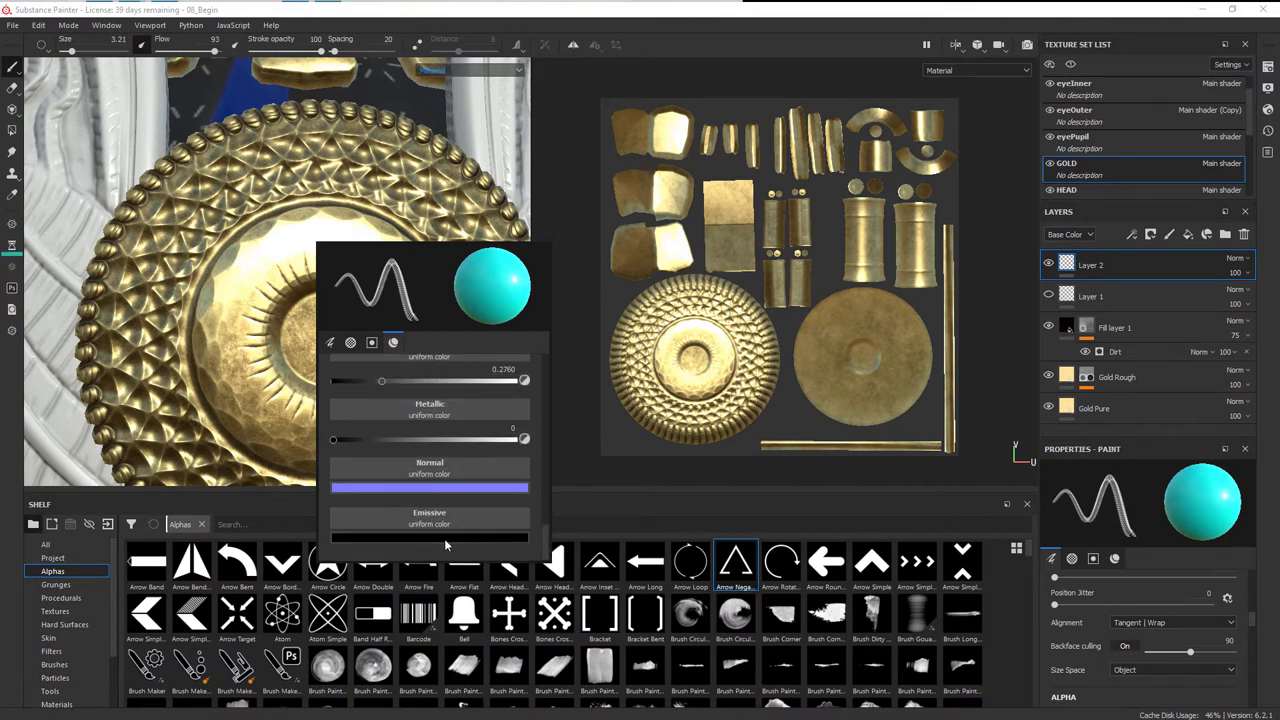
pyautogui.click(450, 538)
pyautogui.moveTo(526, 592); pyautogui.dragTo(543, 599)
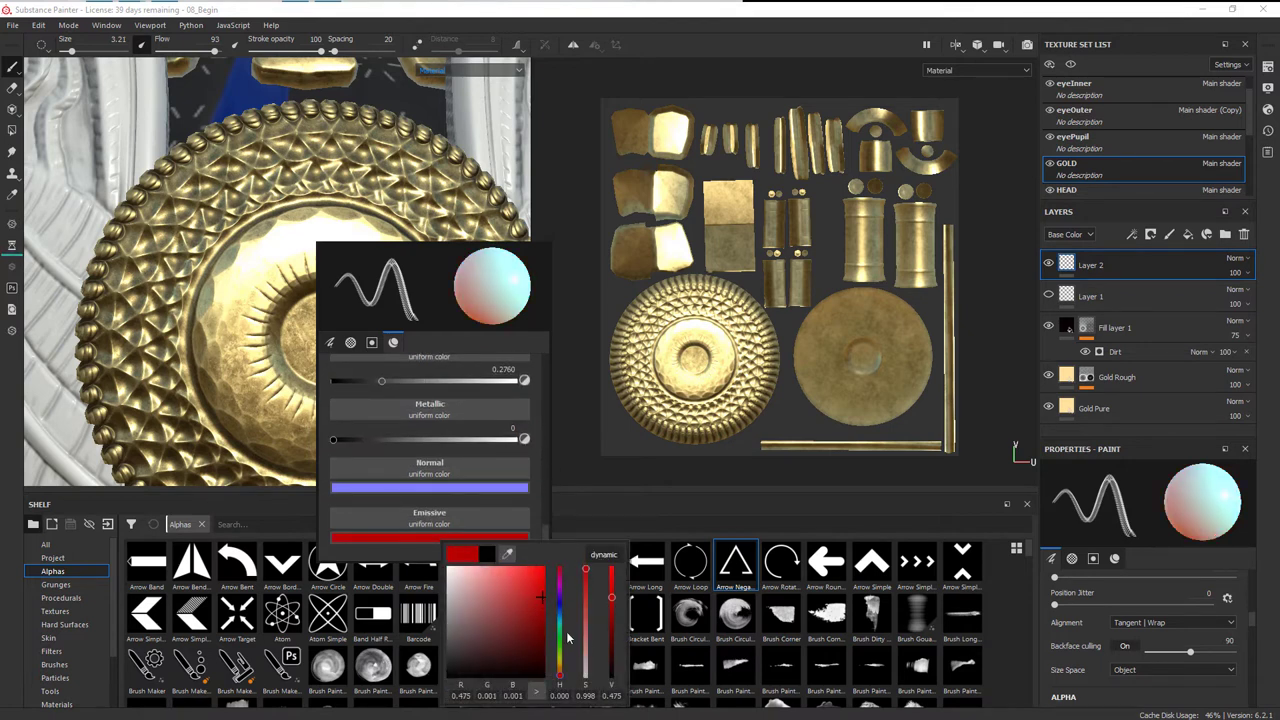
pyautogui.click(560, 624)
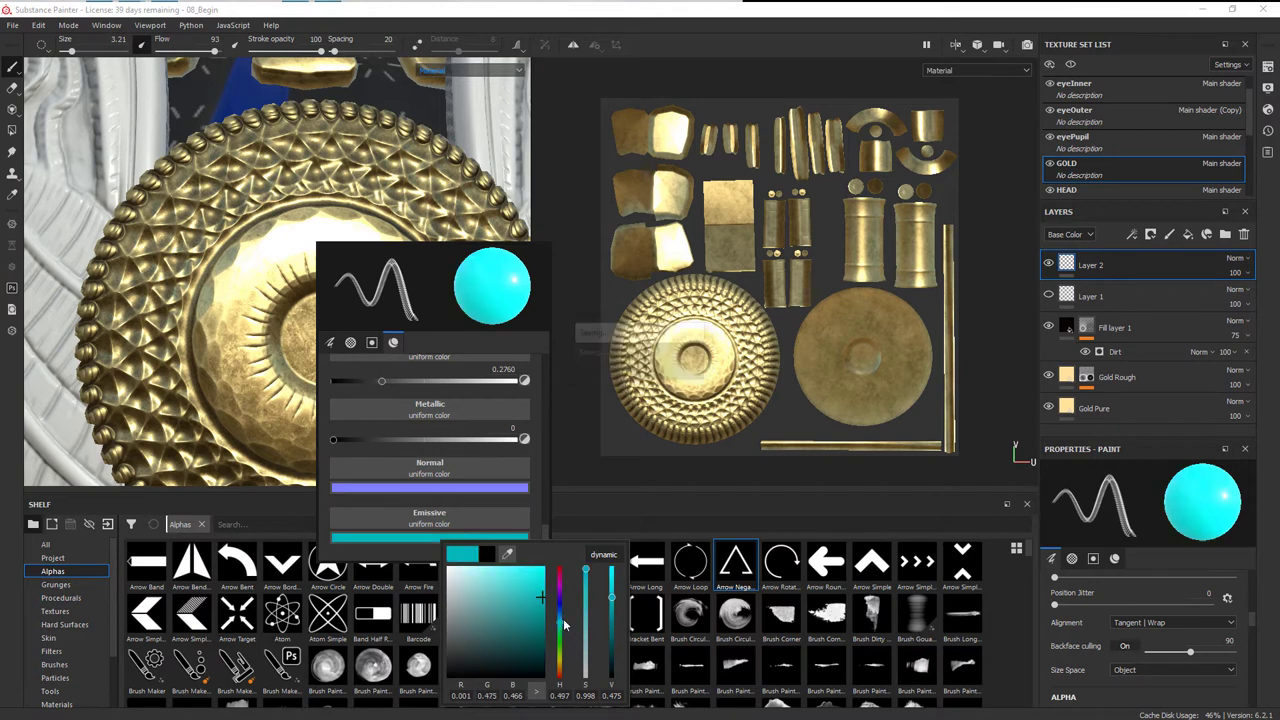
pyautogui.moveTo(560, 621); pyautogui.dragTo(544, 577)
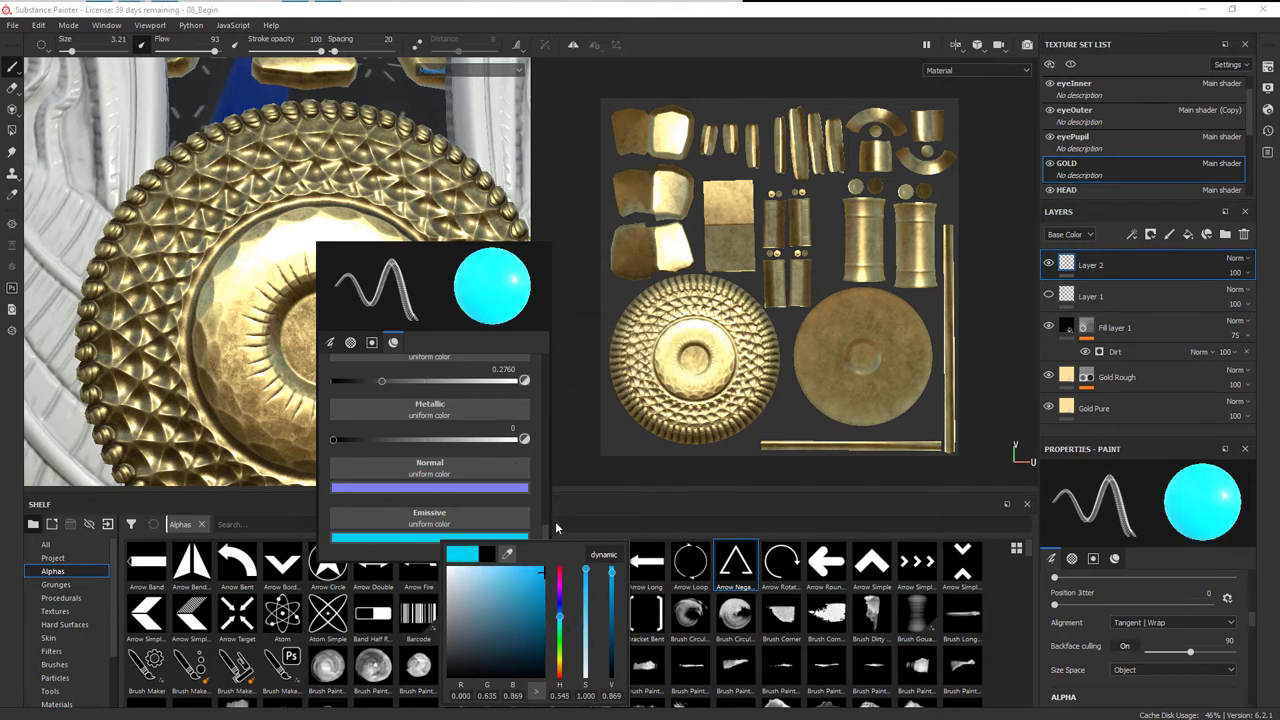
# Raise the brush material's roughness to about 0.99.
pyautogui.scroll(3, 535, 490)
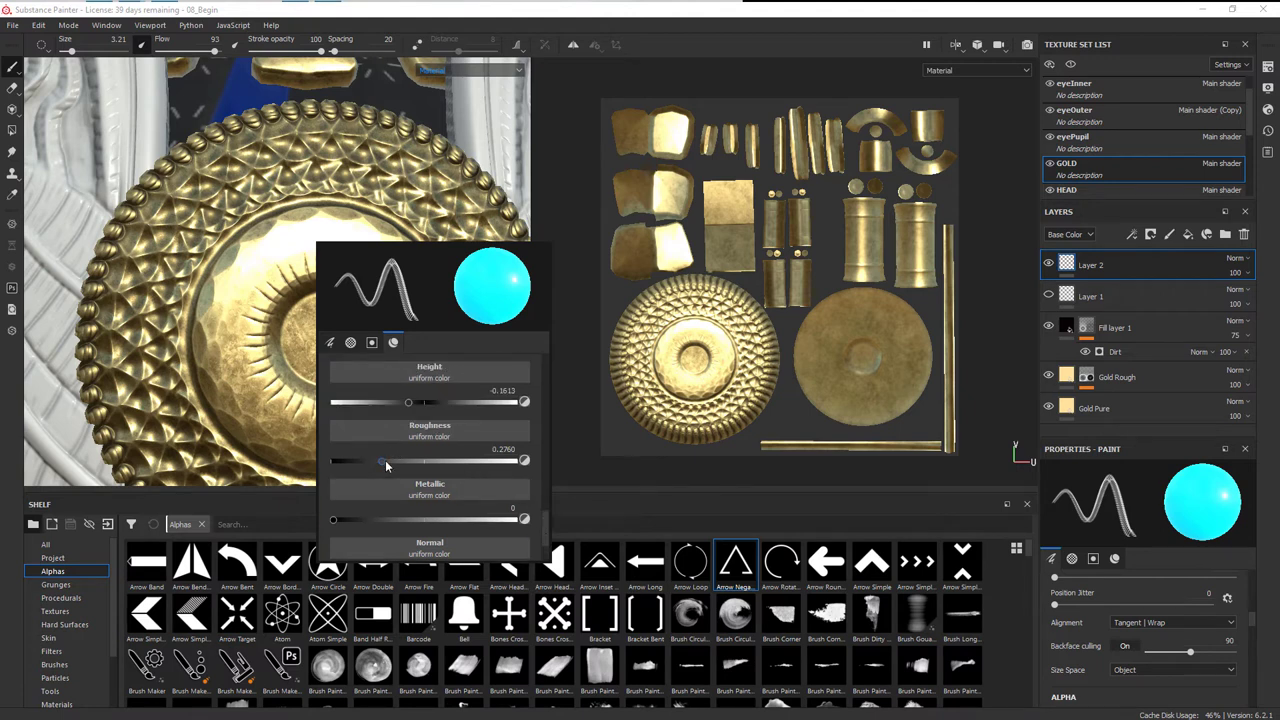
pyautogui.moveTo(386, 465); pyautogui.dragTo(509, 481)
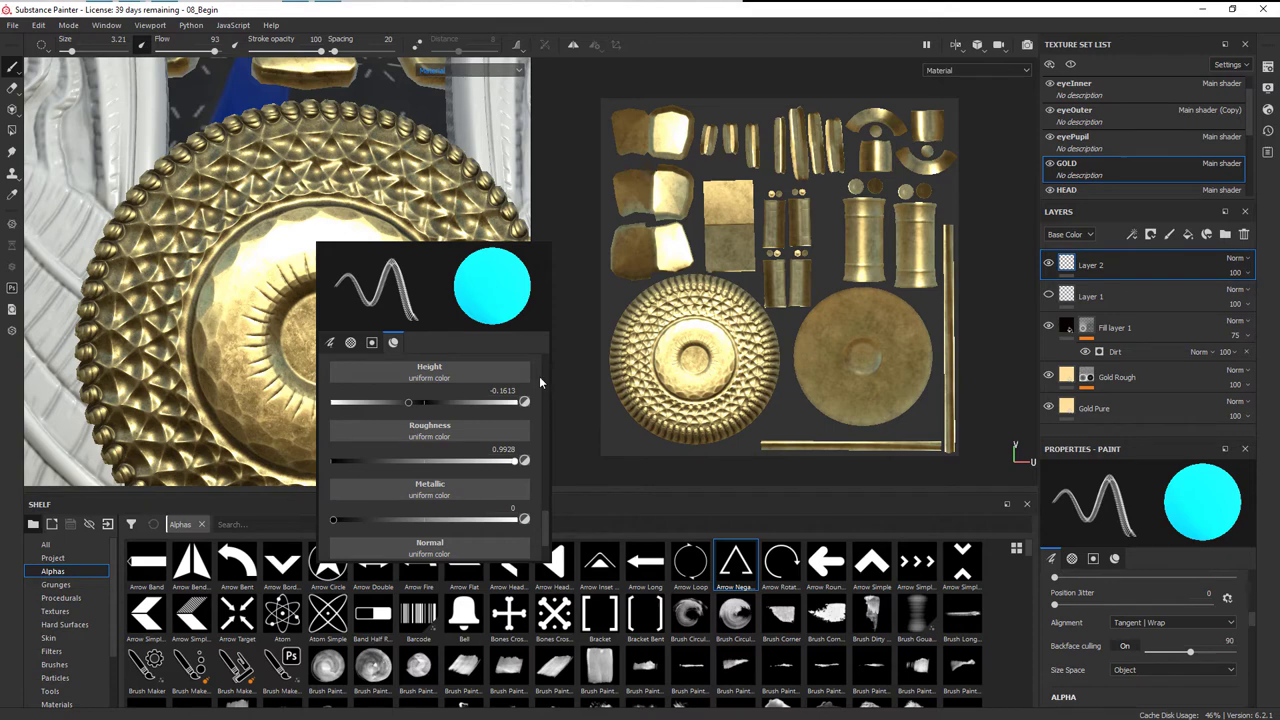
pyautogui.scroll(3, 544, 519)
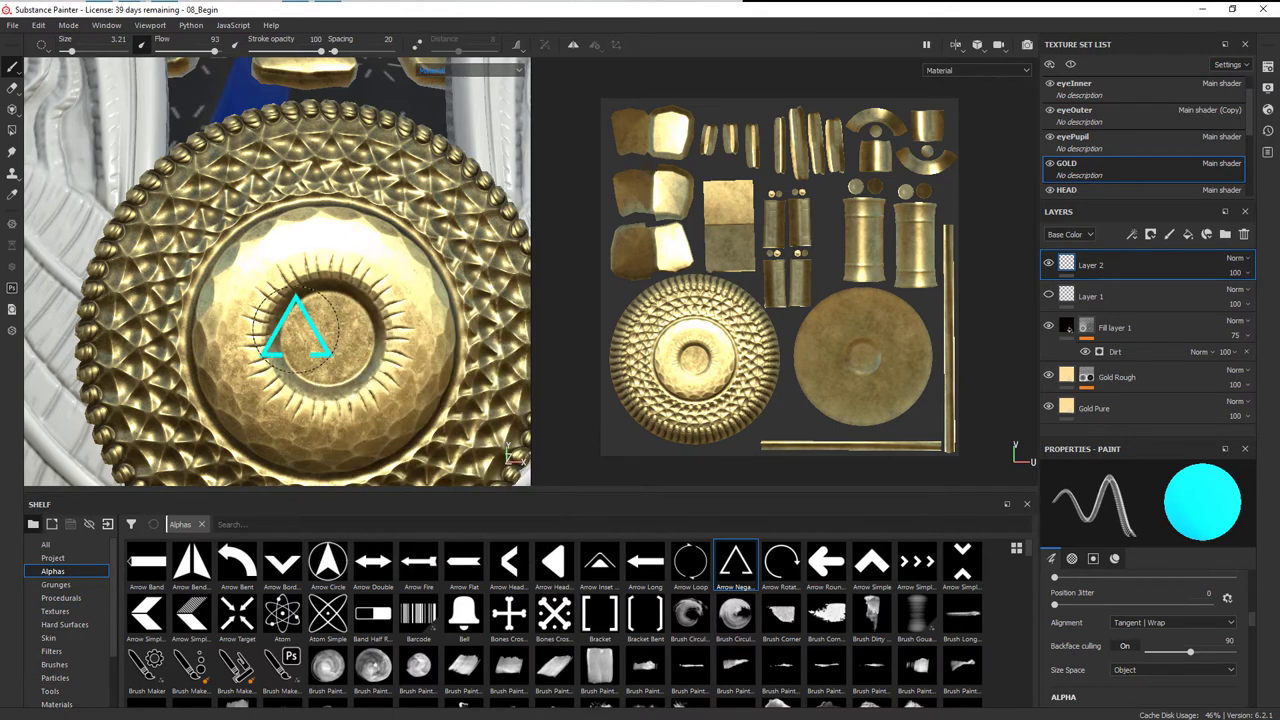
# Stamp the cyan emissive triangle once on Layer 2, centred in the gold disc's recess.
pyautogui.scroll(2, 331, 335)
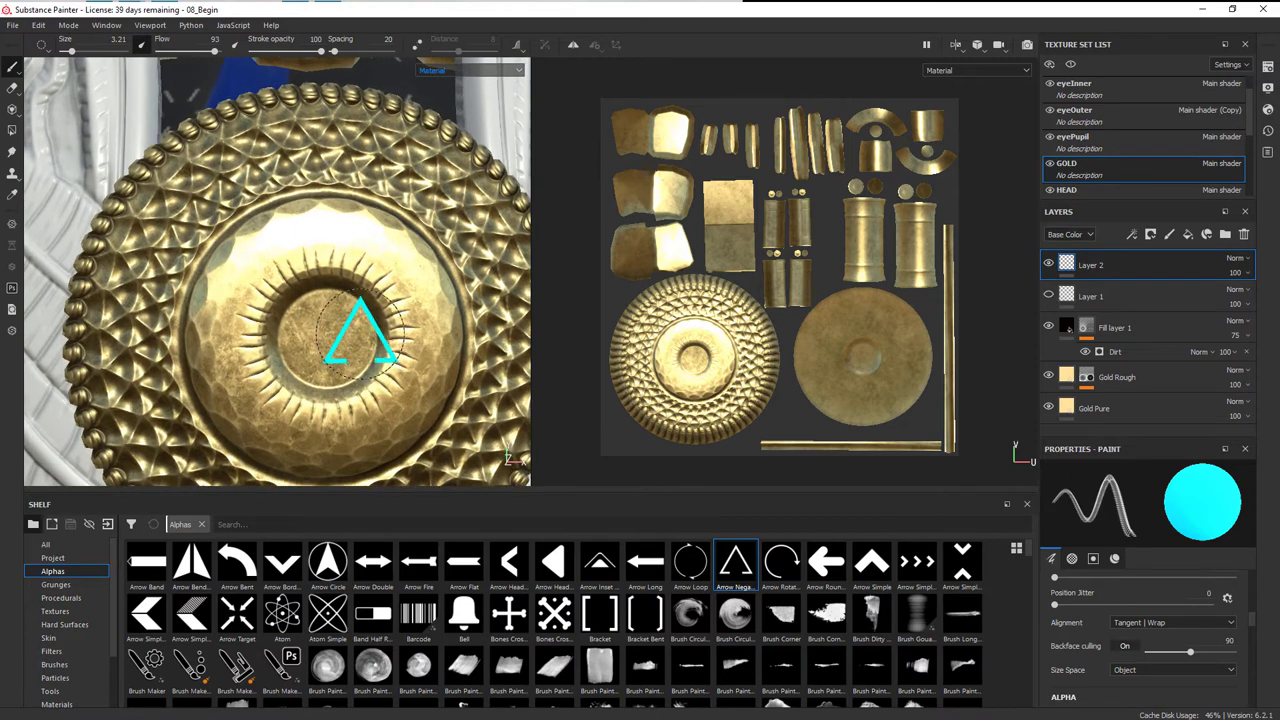
pyautogui.keyDown('alt'); pyautogui.moveTo(357, 337); pyautogui.dragTo(330, 337); pyautogui.keyUp('alt')
pyautogui.rightClick(330, 330)
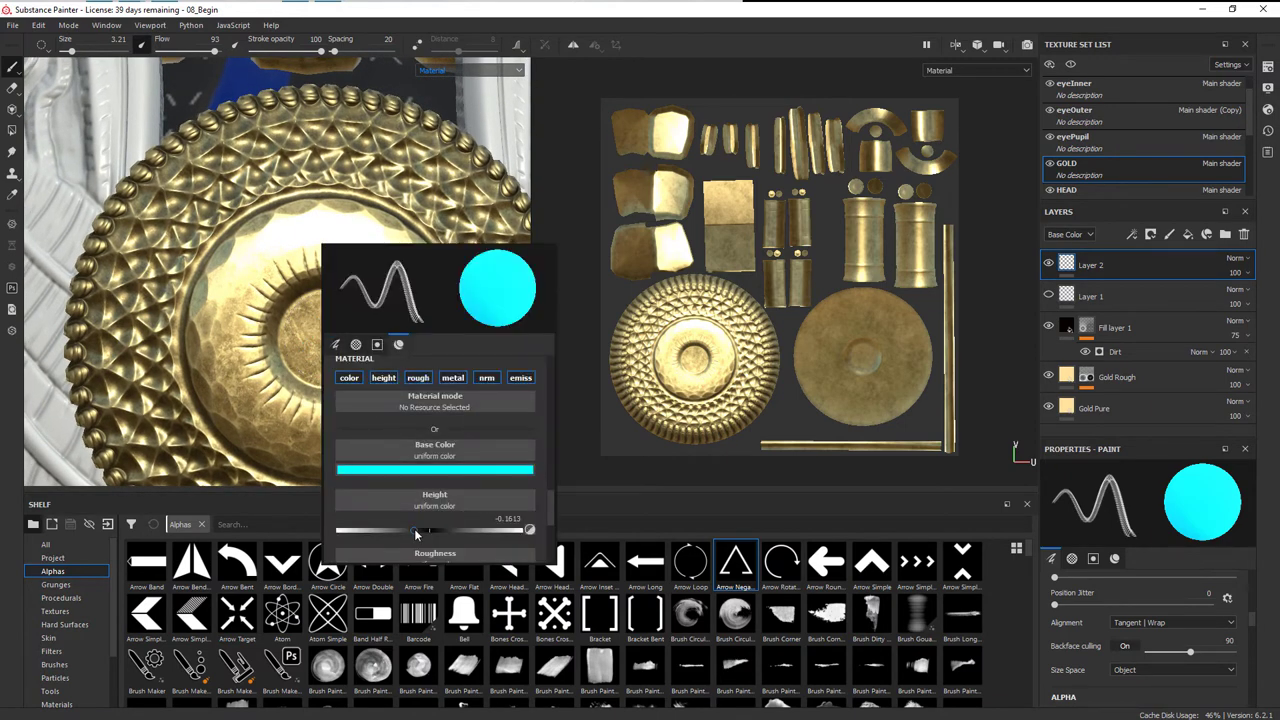
pyautogui.keyDown('alt'); pyautogui.moveTo(323, 340); pyautogui.dragTo(327, 332); pyautogui.keyUp('alt')
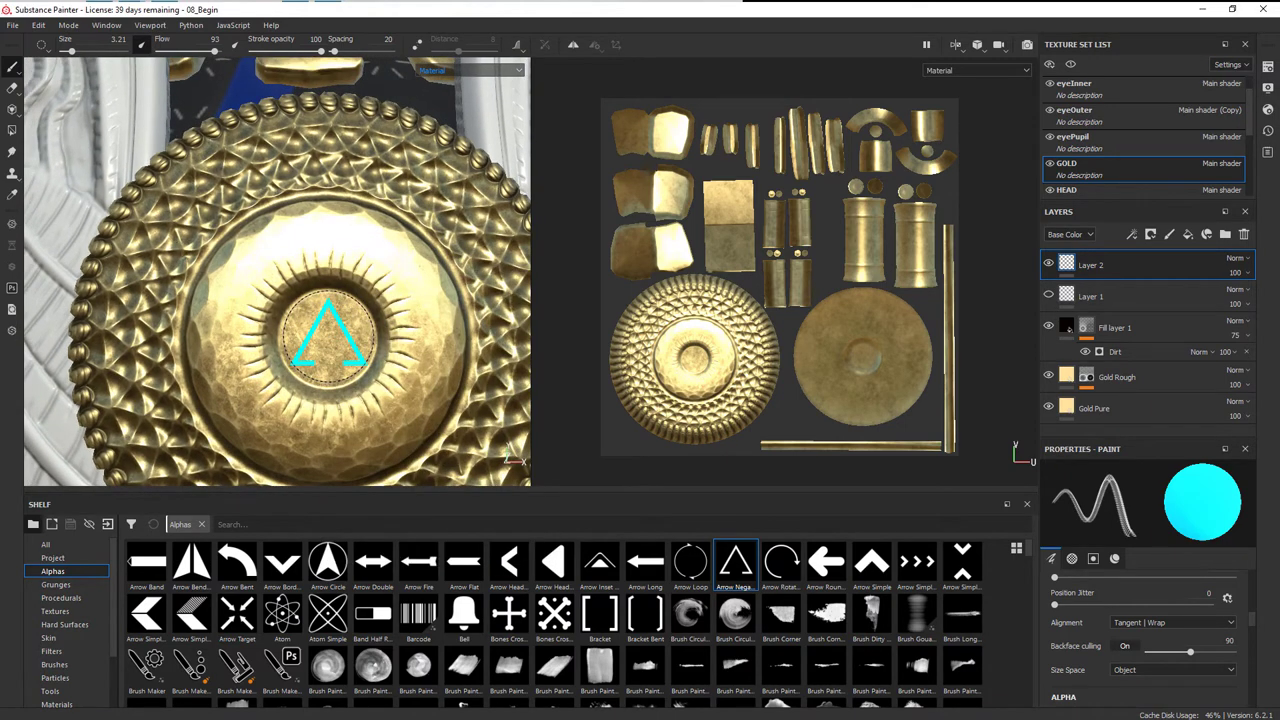
pyautogui.click(328, 334)
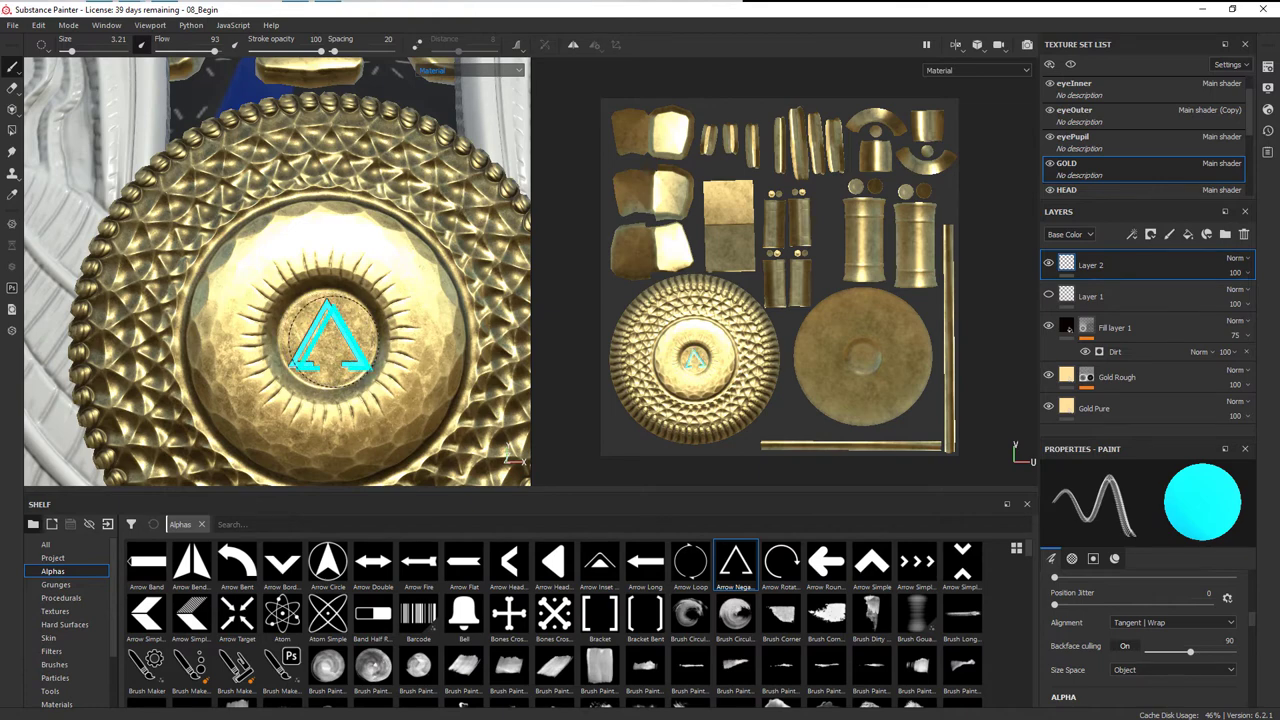
# Examine the stamped triangle's engraved depth and emissive color on the disc from several angles and distances.
pyautogui.scroll(-5, 345, 372)
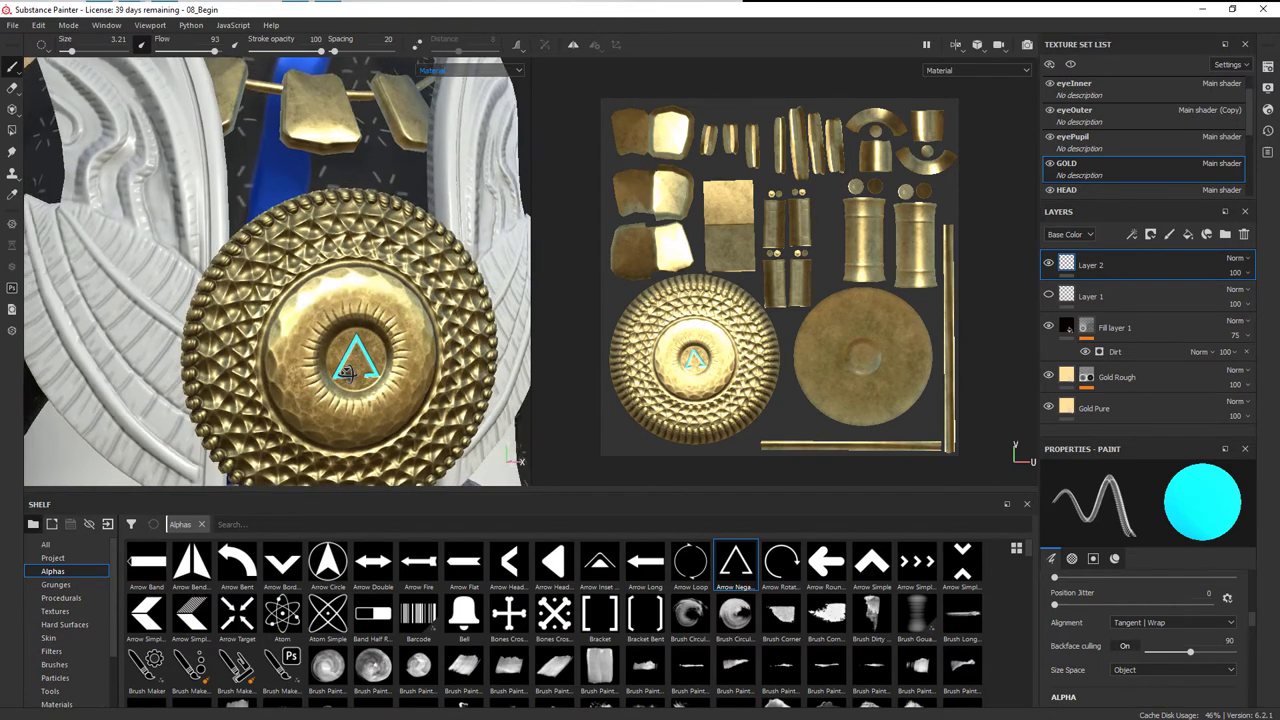
pyautogui.scroll(6, 345, 372)
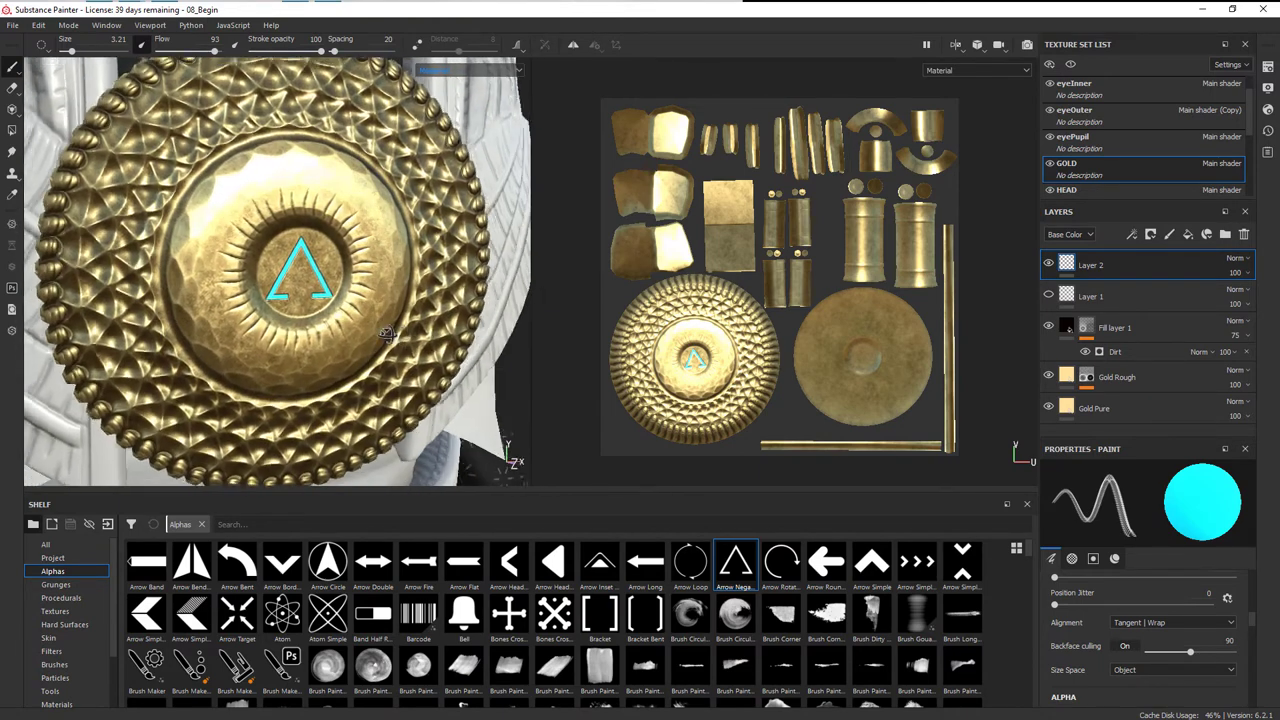
pyautogui.scroll(4, 386, 335)
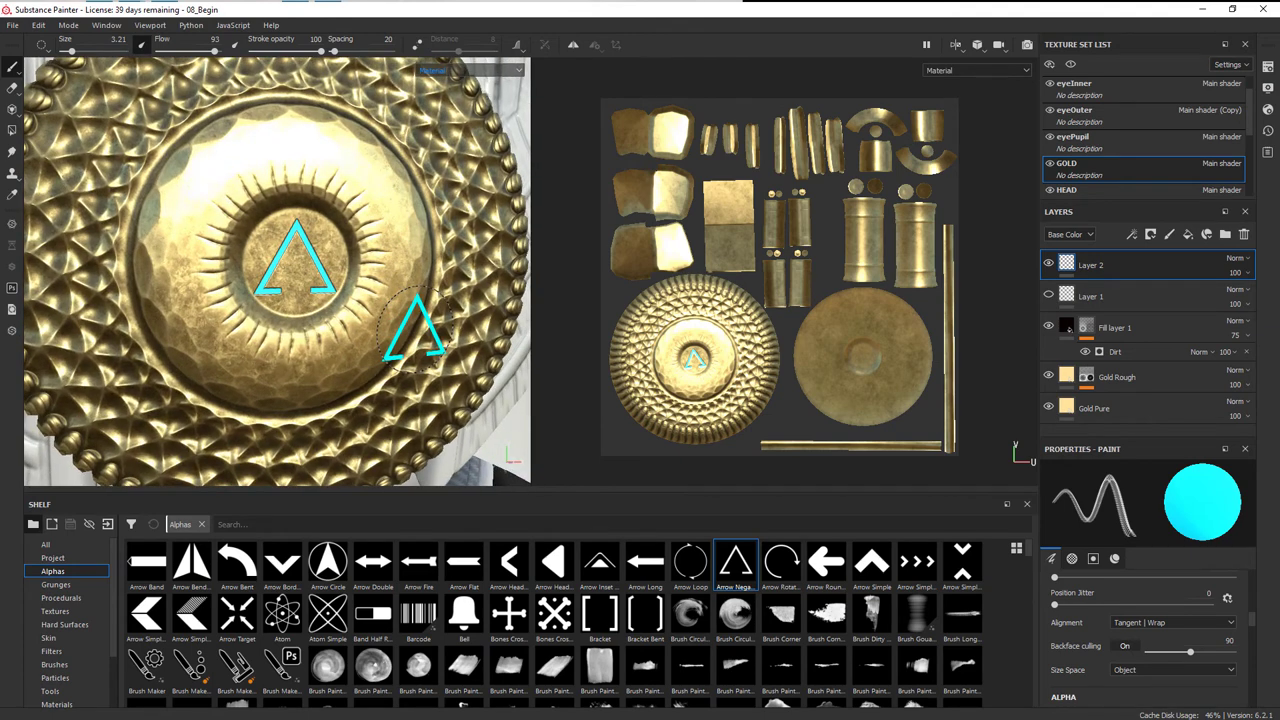
pyautogui.keyDown('alt'); pyautogui.moveTo(417, 330); pyautogui.dragTo(197, 294, button='right'); pyautogui.keyUp('alt')
pyautogui.keyDown('alt'); pyautogui.moveTo(197, 294); pyautogui.dragTo(345, 297); pyautogui.keyUp('alt')
pyautogui.keyDown('alt'); pyautogui.moveTo(345, 297); pyautogui.dragTo(279, 288, button='right'); pyautogui.keyUp('alt')
pyautogui.moveTo(283, 283)
pyautogui.keyDown('alt'); pyautogui.mouseDown()
pyautogui.moveTo(303, 335)
pyautogui.moveTo(355, 330)
pyautogui.mouseUp(); pyautogui.keyUp('alt')
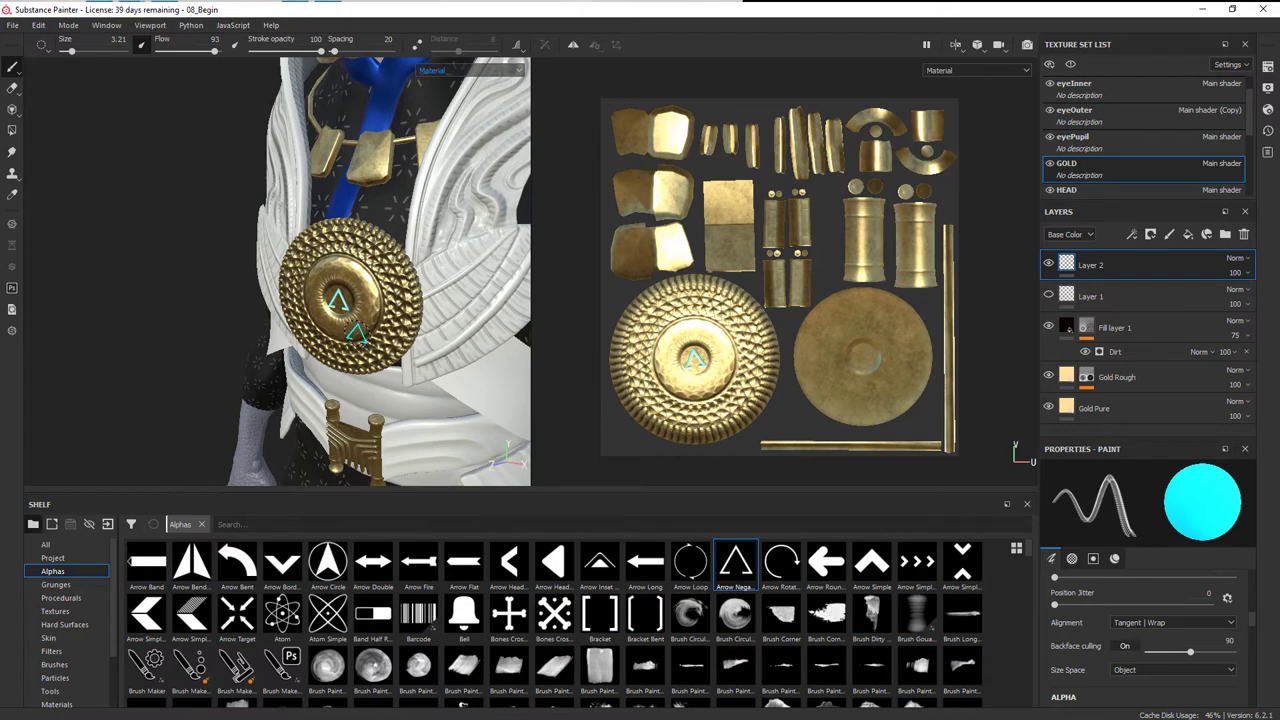
pyautogui.keyDown('alt'); pyautogui.moveTo(408, 270); pyautogui.dragTo(975, 276); pyautogui.keyUp('alt')
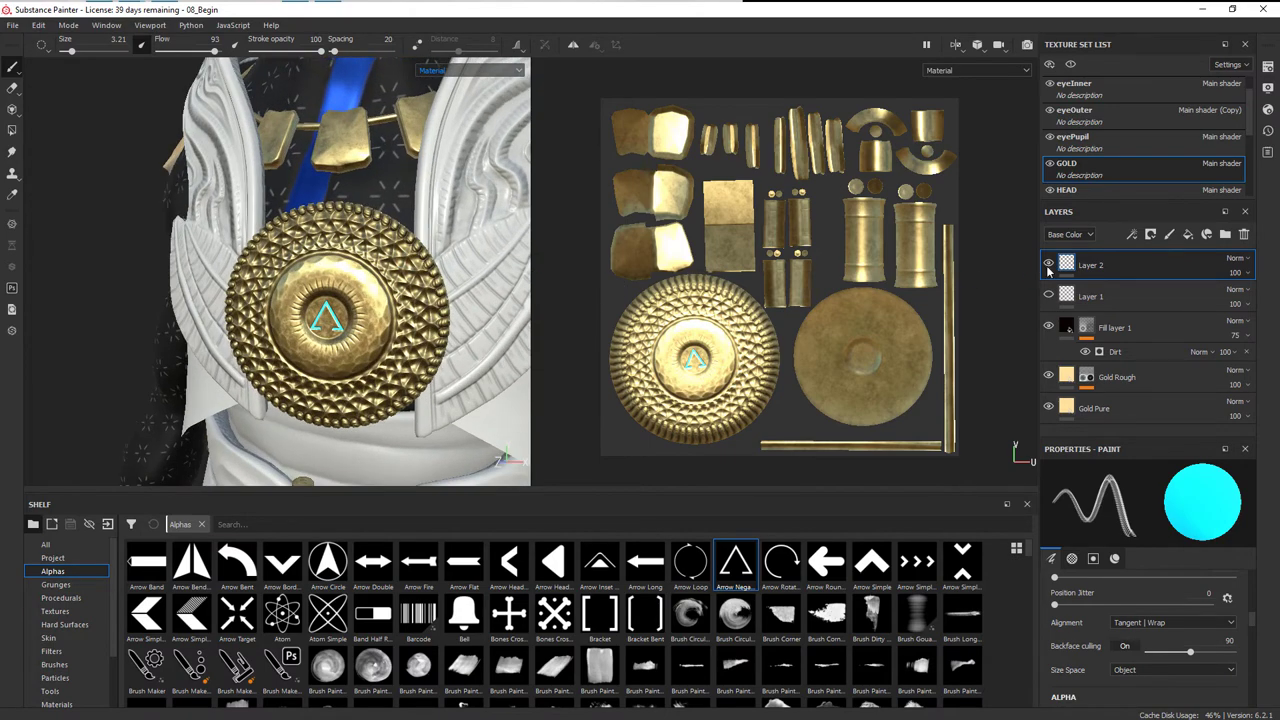
# Compare the red star on Layer 1 with the cyan triangle on Layer 2 by alternating the two layers' visibility.
pyautogui.click(1048, 296)
pyautogui.scroll(5, 411, 341)
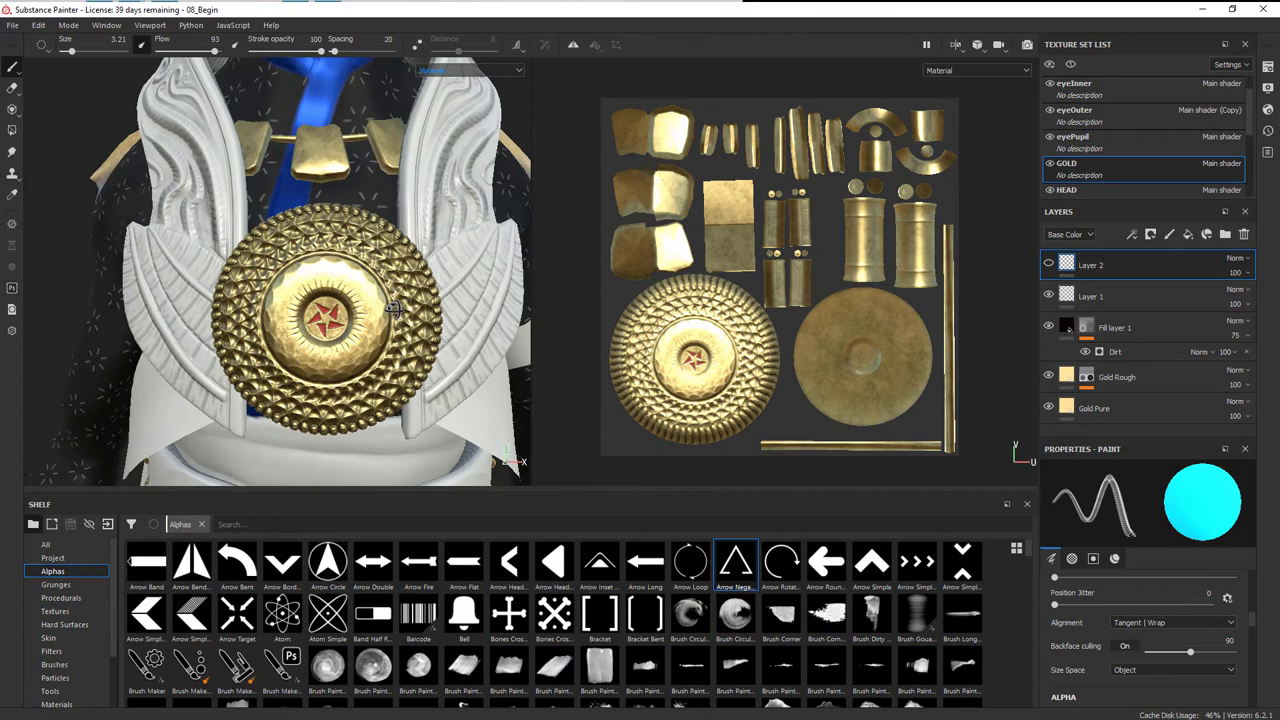
pyautogui.keyDown('alt'); pyautogui.moveTo(412, 341); pyautogui.dragTo(425, 344); pyautogui.keyUp('alt')
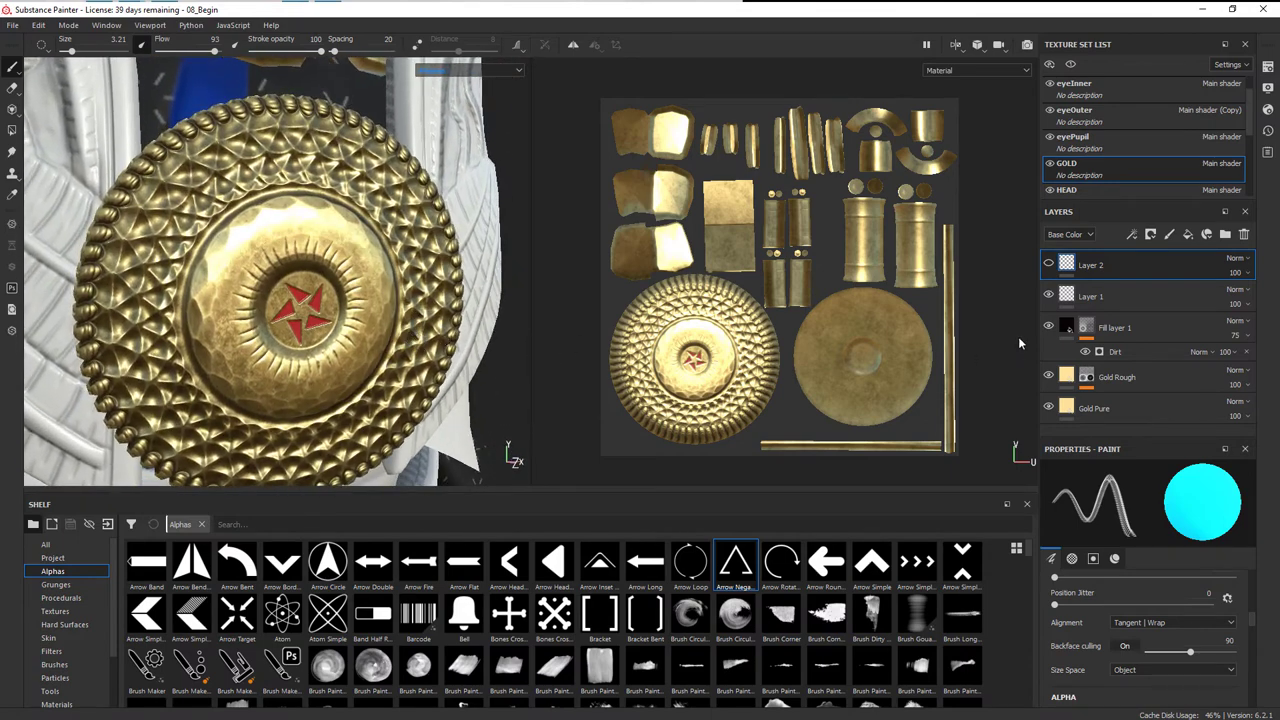
pyautogui.click(1048, 292)
pyautogui.click(1048, 264)
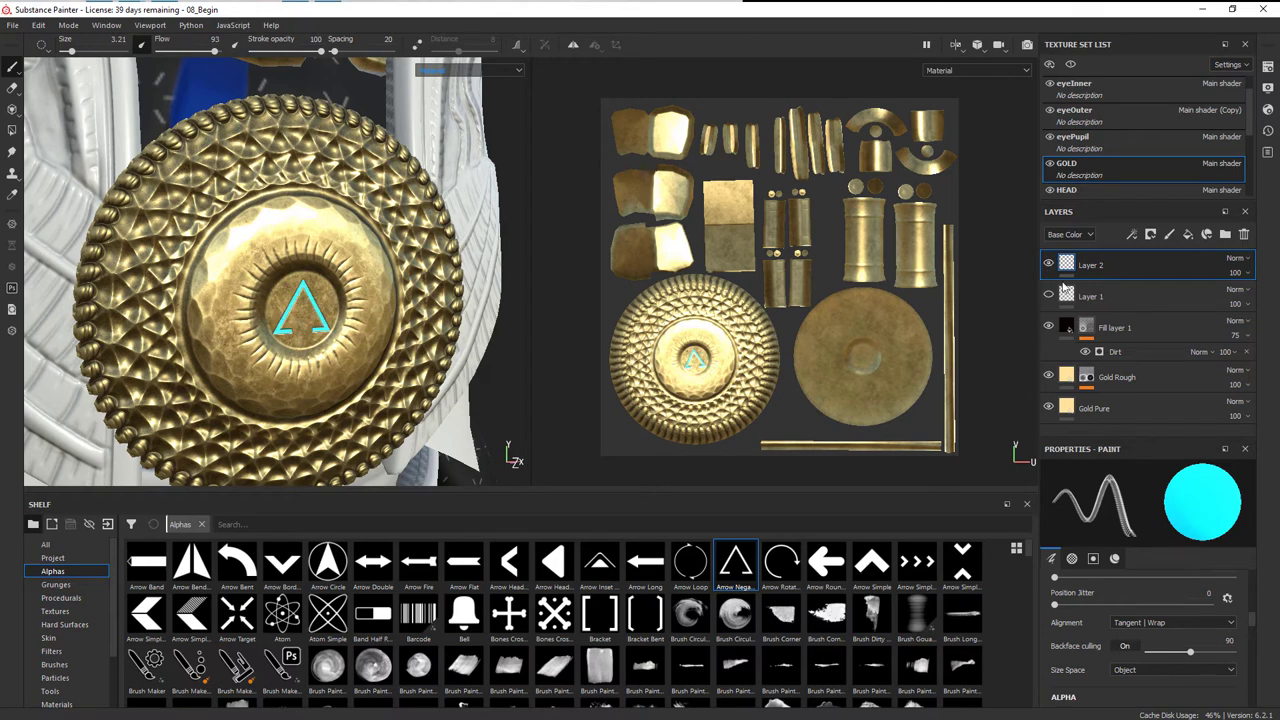
pyautogui.keyDown('alt'); pyautogui.moveTo(415, 330); pyautogui.dragTo(304, 330); pyautogui.keyUp('alt')
pyautogui.scroll(3, 304, 330)
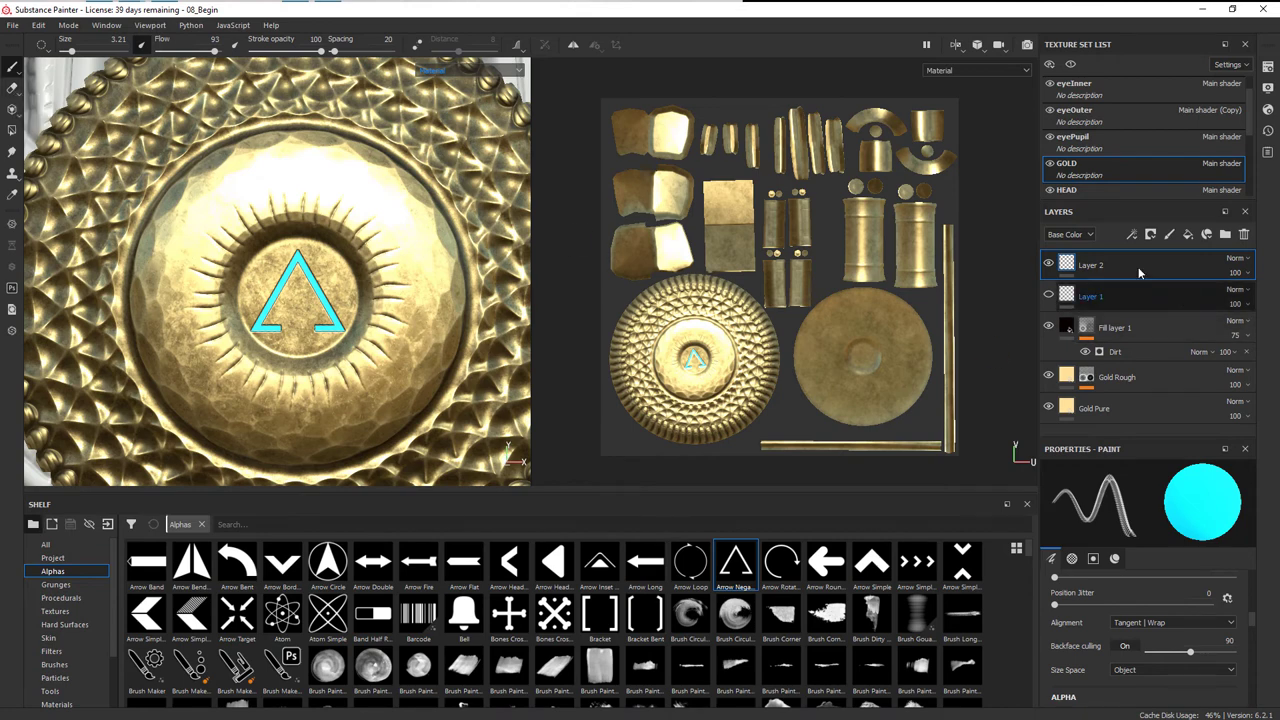
# Erase the cyan triangle from Layer 2 and stamp it again with the paint brush, centred in the gold disc's recess.
pyautogui.click(12, 88)
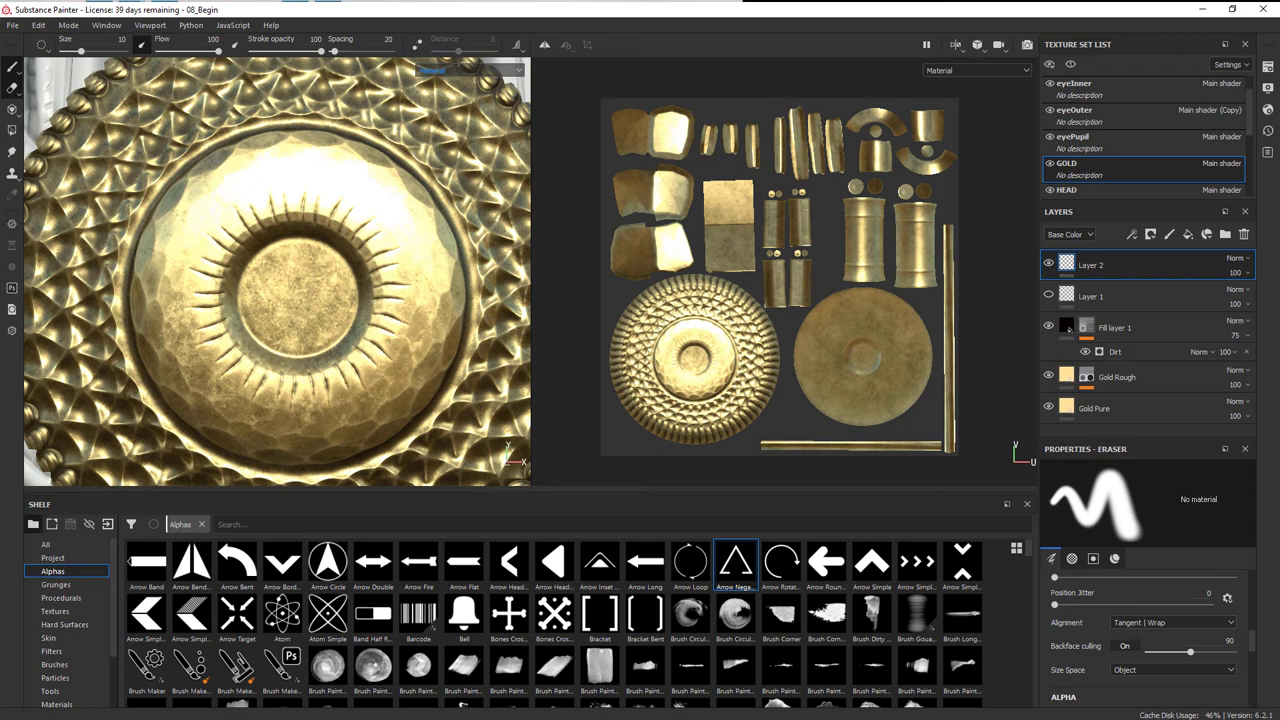
pyautogui.click(12, 66)
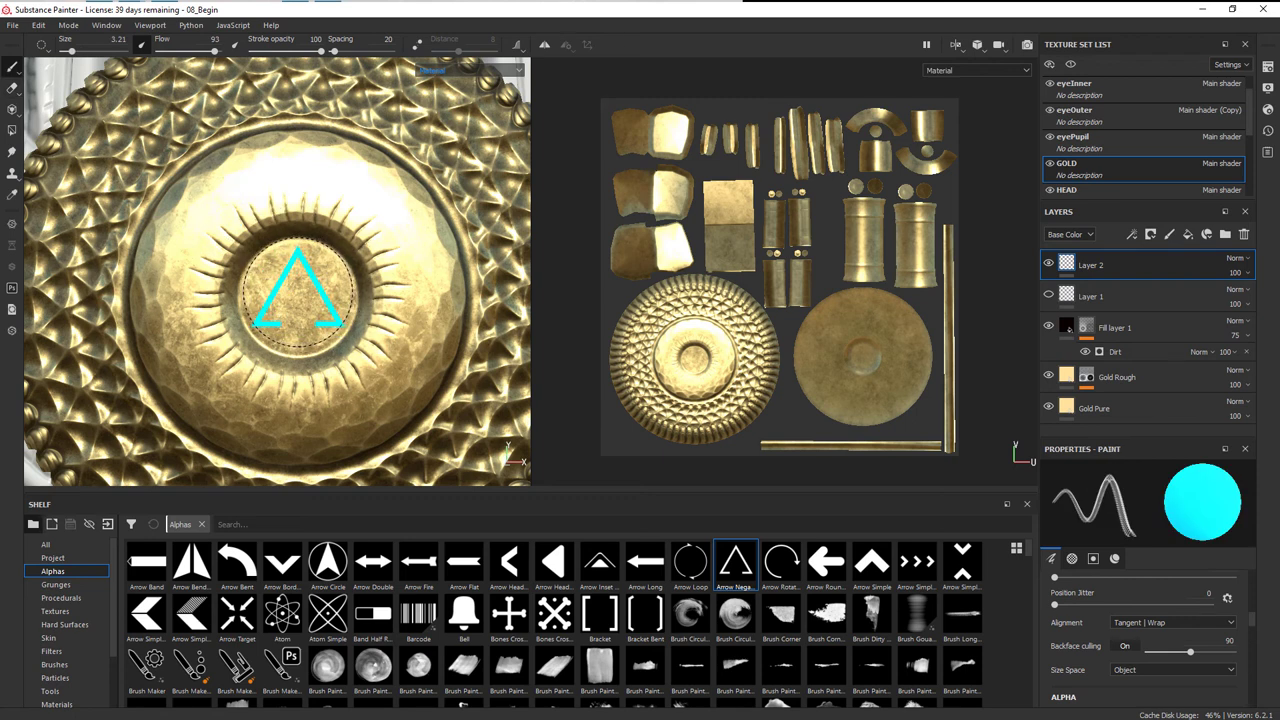
pyautogui.click(297, 293)
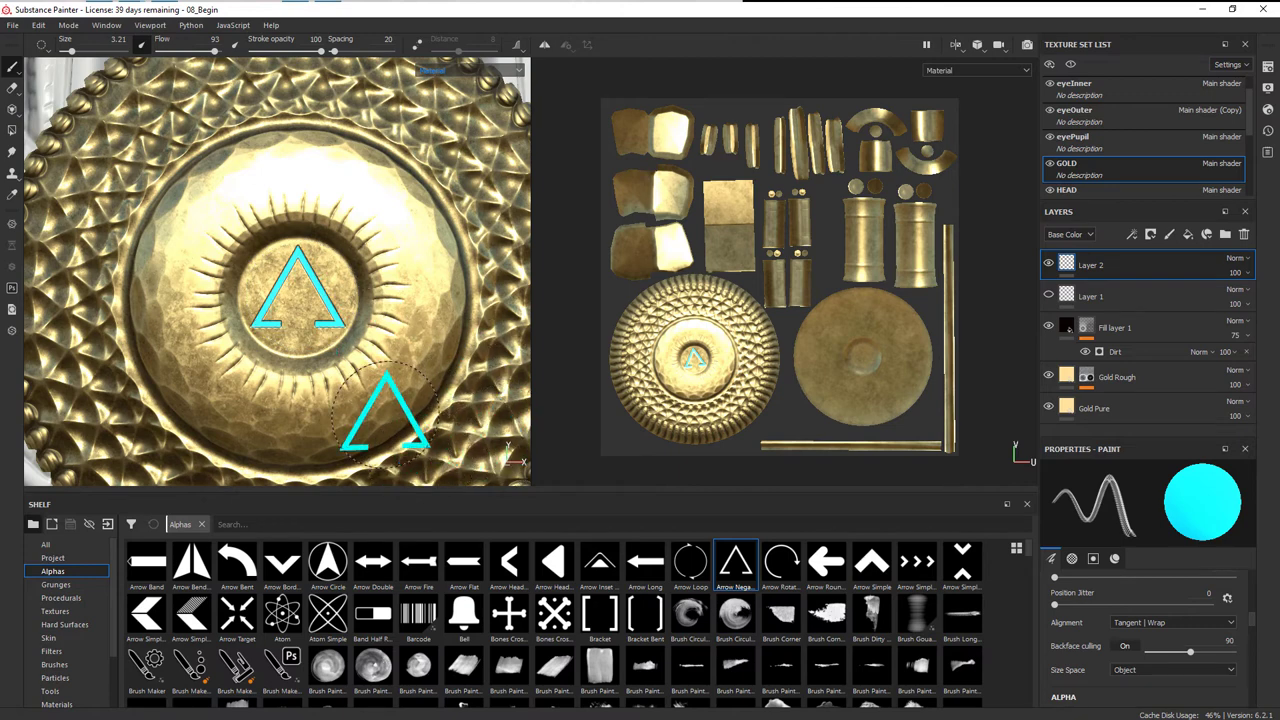
# Stamp the downward-pointing Arrow Border alpha in cyan inside the triangle's base gap on Layer 2, using a brush size of 1.31.
pyautogui.keyDown('alt'); pyautogui.moveTo(391, 423); pyautogui.dragTo(381, 362); pyautogui.keyUp('alt')
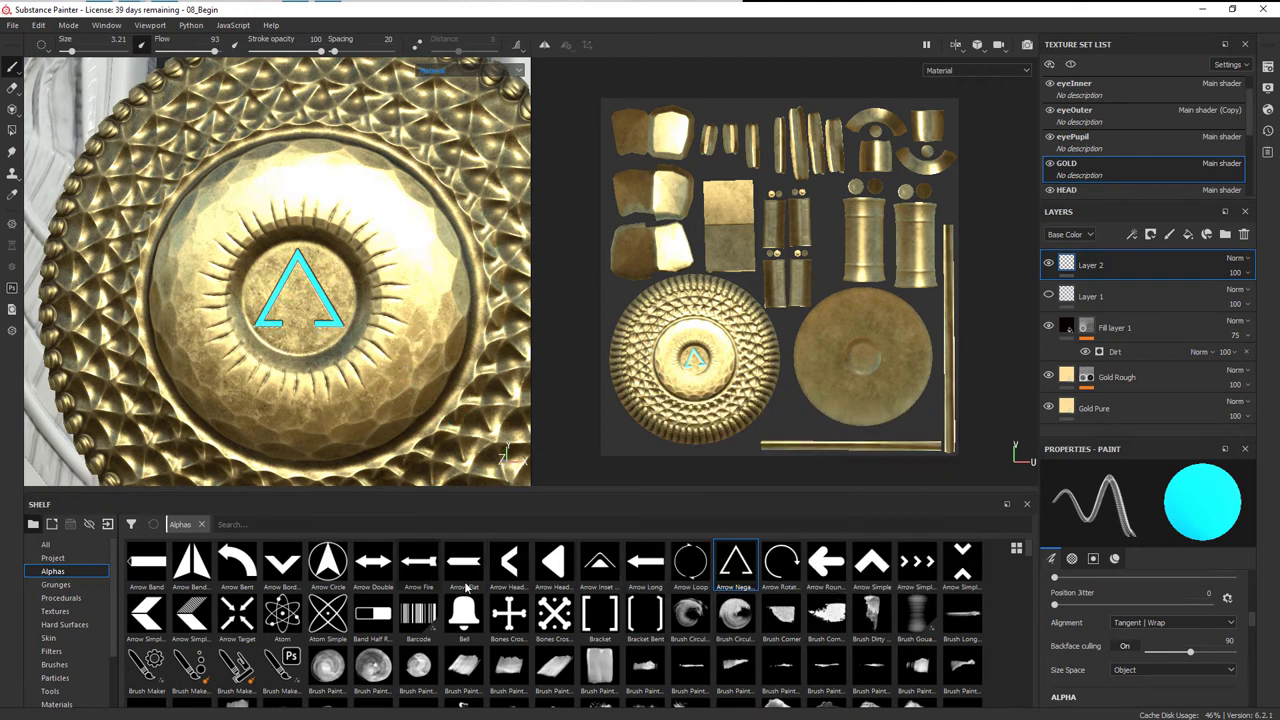
pyautogui.click(282, 562)
pyautogui.click(297, 302)
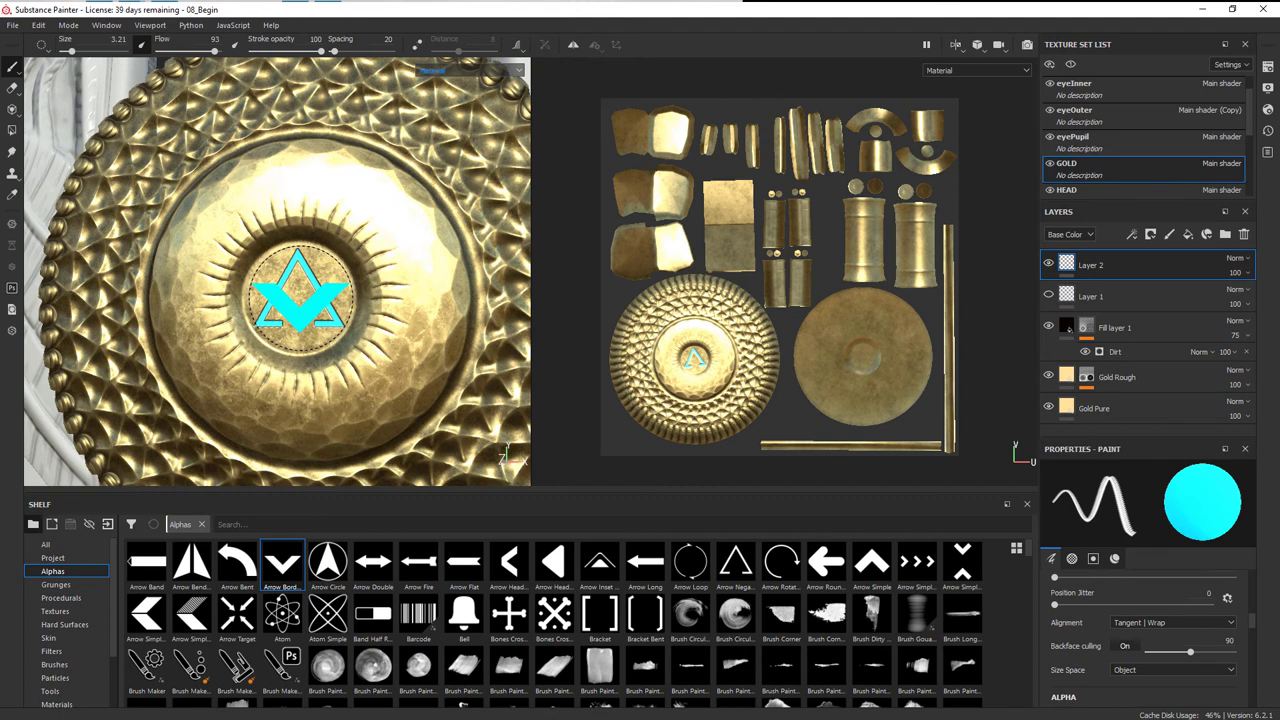
pyautogui.moveTo(300, 298)
pyautogui.keyDown('ctrl'); pyautogui.mouseDown(button='right')
pyautogui.moveTo(250, 298)
pyautogui.moveTo(300, 313)
pyautogui.mouseUp(button='right'); pyautogui.keyUp('ctrl')
pyautogui.click(297, 310)
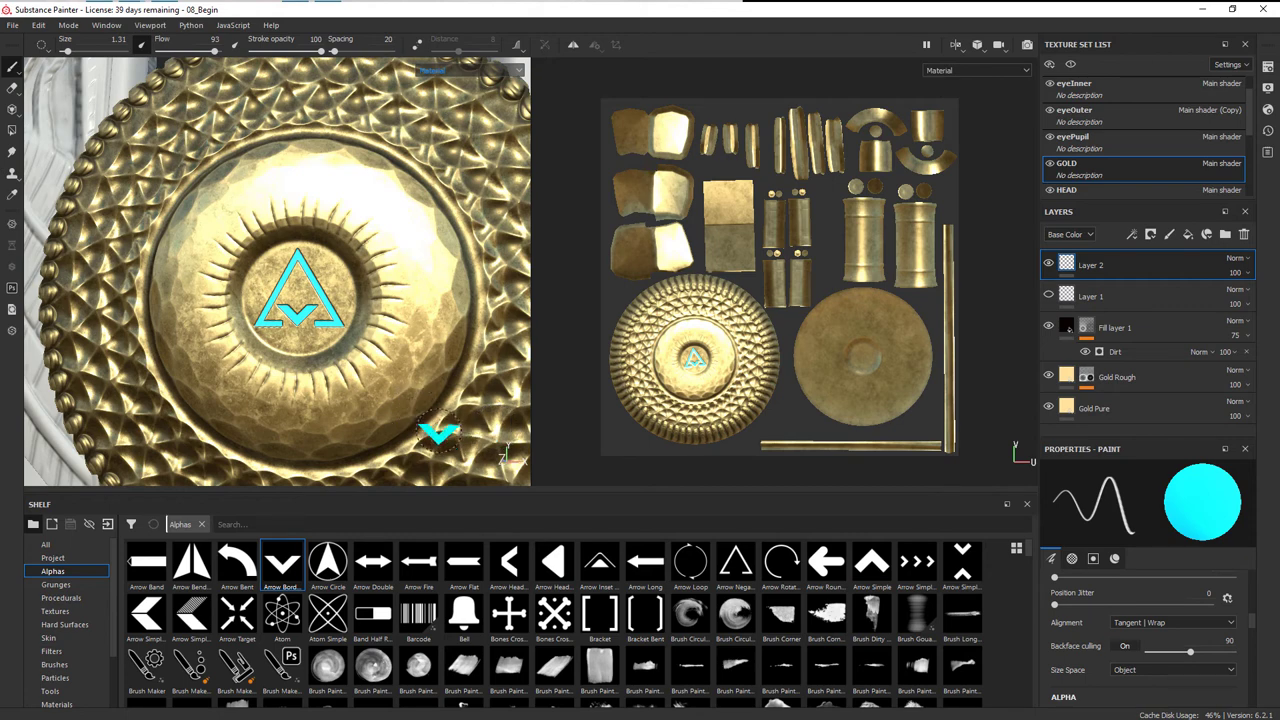
# Examine the cyan emblem on the gold disc from a distance and from several angles around the whole character.
pyautogui.scroll(-2, 422, 422)
pyautogui.keyDown('alt'); pyautogui.moveTo(290, 350); pyautogui.dragTo(370, 366); pyautogui.keyUp('alt')
pyautogui.scroll(-3, 370, 366)
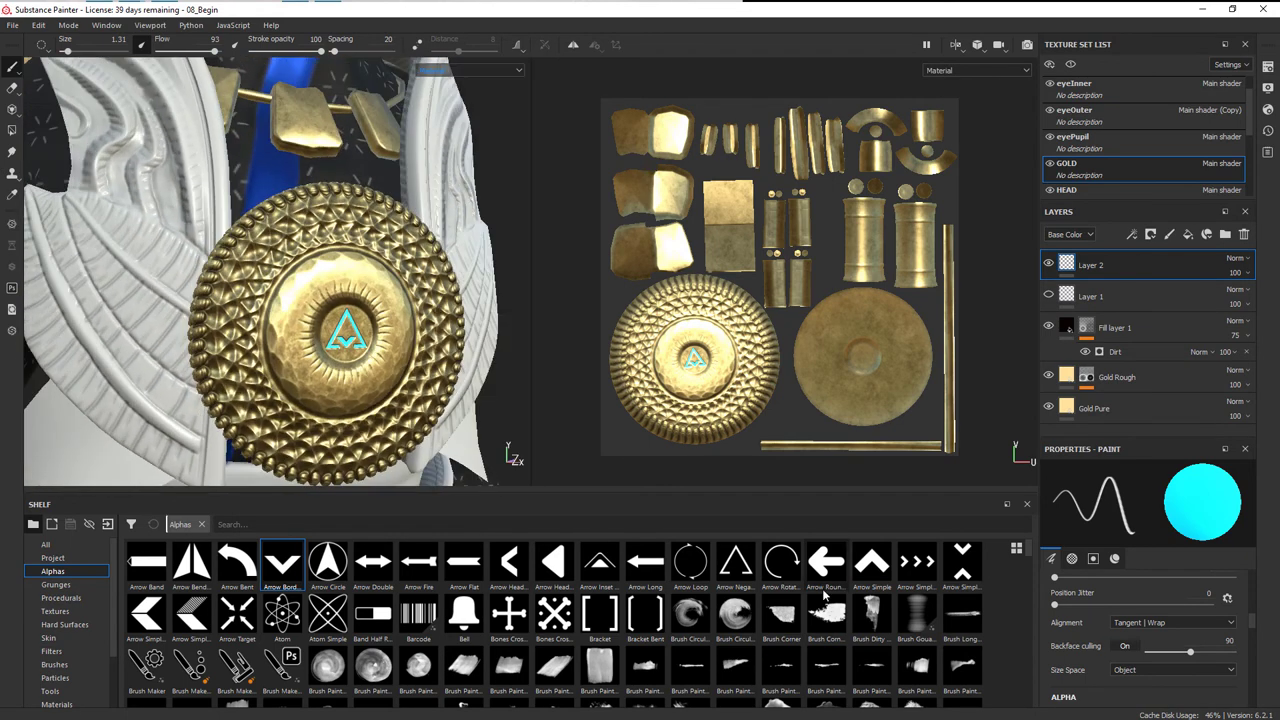
pyautogui.moveTo(740, 564)
pyautogui.moveTo(343, 355)
pyautogui.keyDown('alt'); pyautogui.mouseDown()
pyautogui.moveTo(175, 354)
pyautogui.moveTo(320, 352)
pyautogui.mouseUp(); pyautogui.keyUp('alt')
pyautogui.scroll(-3, 180, 352)
pyautogui.scroll(-2, 320, 352)
pyautogui.keyDown('alt'); pyautogui.moveTo(300, 338); pyautogui.dragTo(343, 353, button='middle'); pyautogui.keyUp('alt')
pyautogui.keyDown('alt'); pyautogui.moveTo(328, 363); pyautogui.dragTo(222, 352); pyautogui.keyUp('alt')
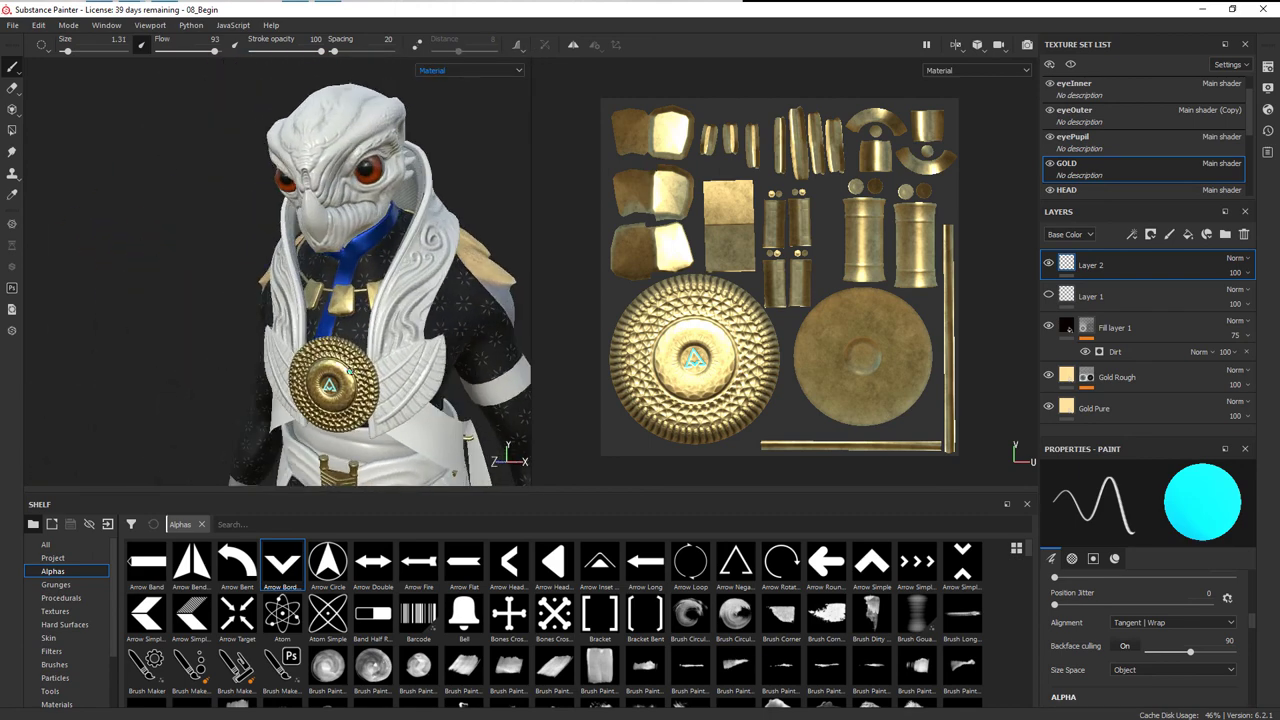
pyautogui.keyDown('alt'); pyautogui.moveTo(345, 366); pyautogui.dragTo(281, 342, button='middle'); pyautogui.keyUp('alt')
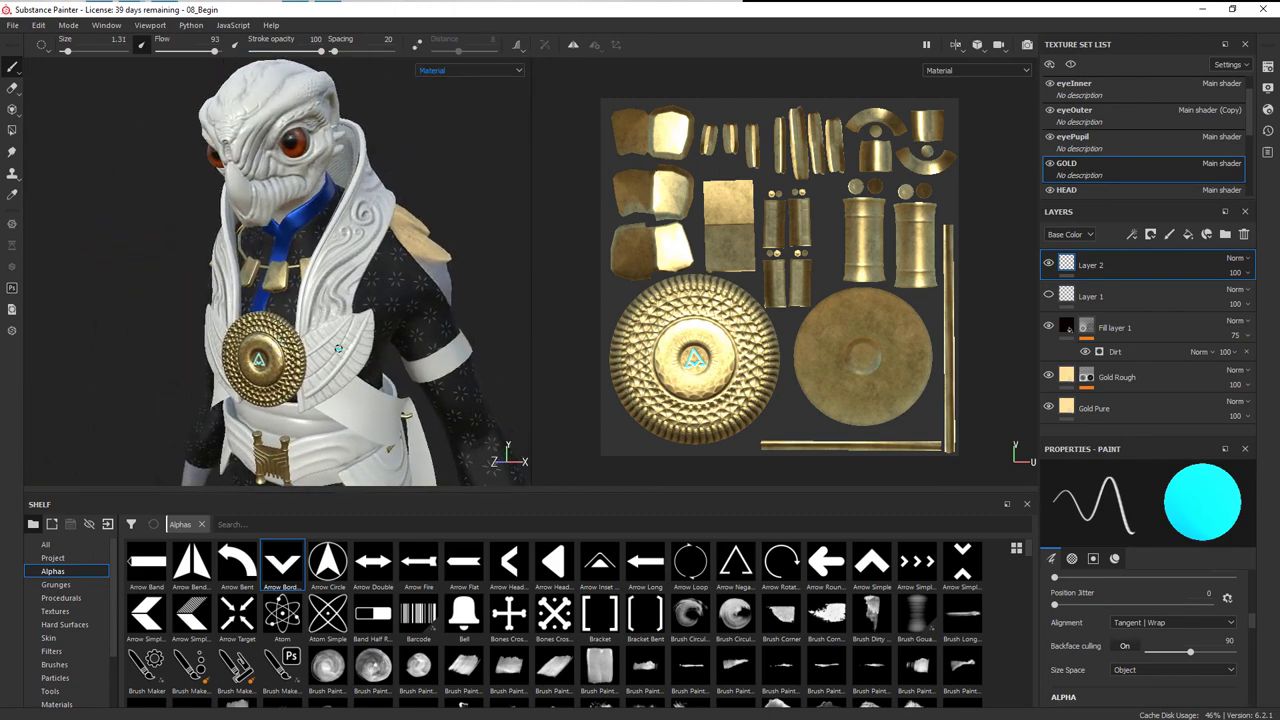
pyautogui.keyDown('alt'); pyautogui.moveTo(377, 358); pyautogui.dragTo(384, 274, button='middle'); pyautogui.keyUp('alt')
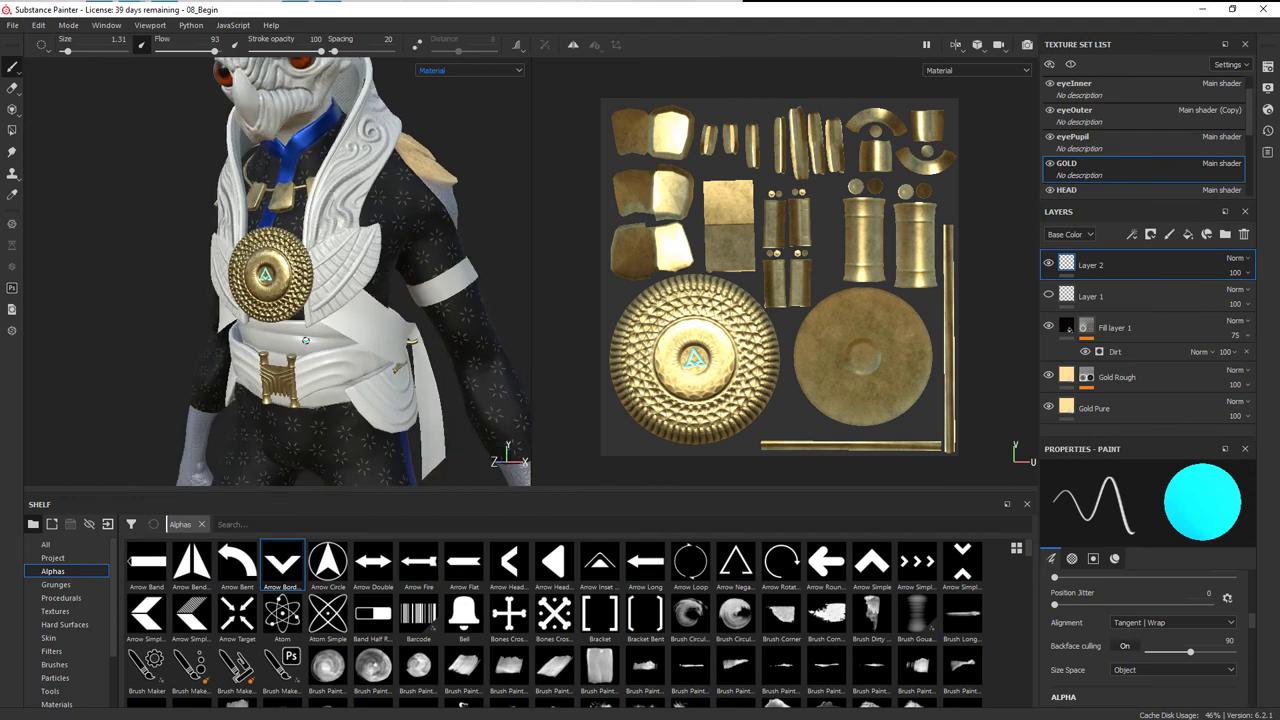
pyautogui.keyDown('alt'); pyautogui.moveTo(277, 351); pyautogui.dragTo(322, 362); pyautogui.keyUp('alt')
pyautogui.keyDown('alt'); pyautogui.moveTo(322, 362); pyautogui.dragTo(334, 334, button='middle'); pyautogui.keyUp('alt')
pyautogui.keyDown('alt'); pyautogui.moveTo(334, 334); pyautogui.dragTo(398, 392, button='right'); pyautogui.keyUp('alt')
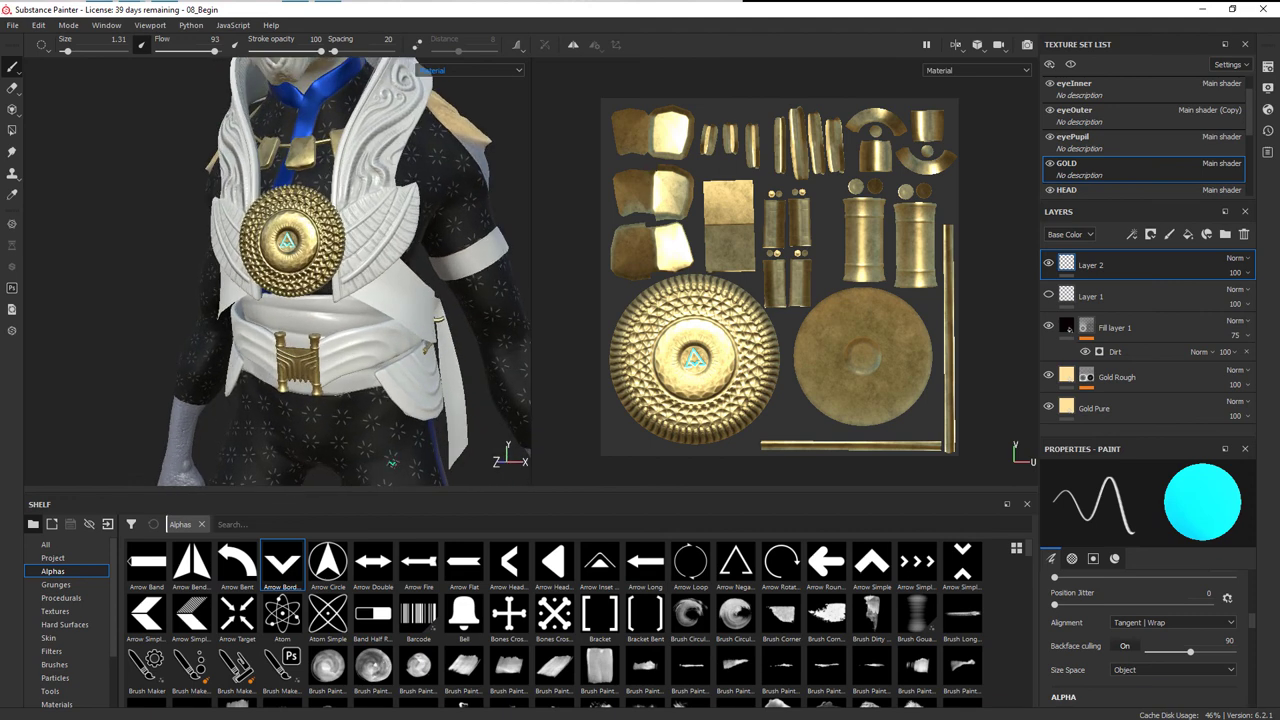